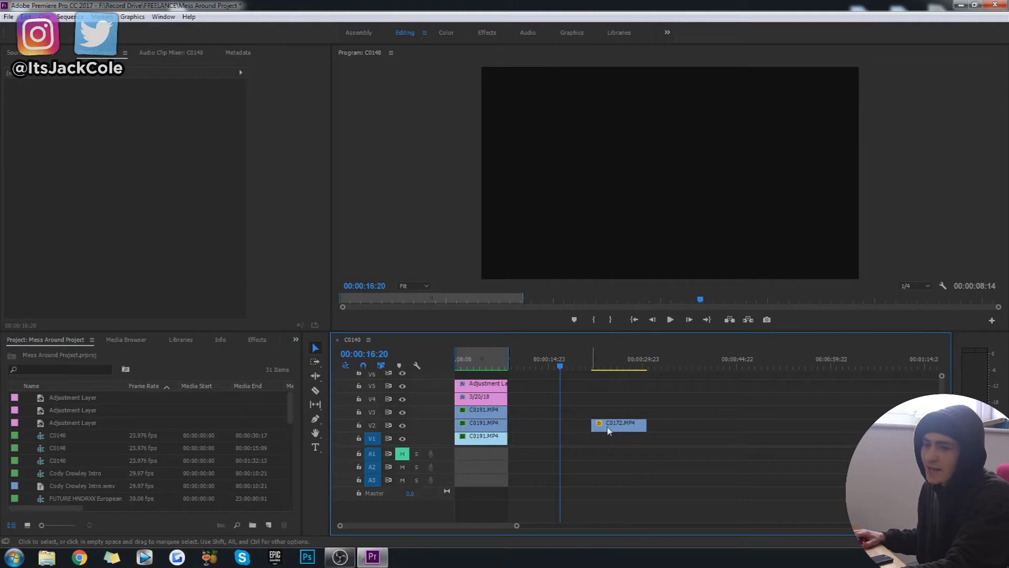
Play the unedited C0172.MP4 clip from its start to preview the raw footage.
left_click(502, 393)
left_click(462, 362)
left_click(570, 395)
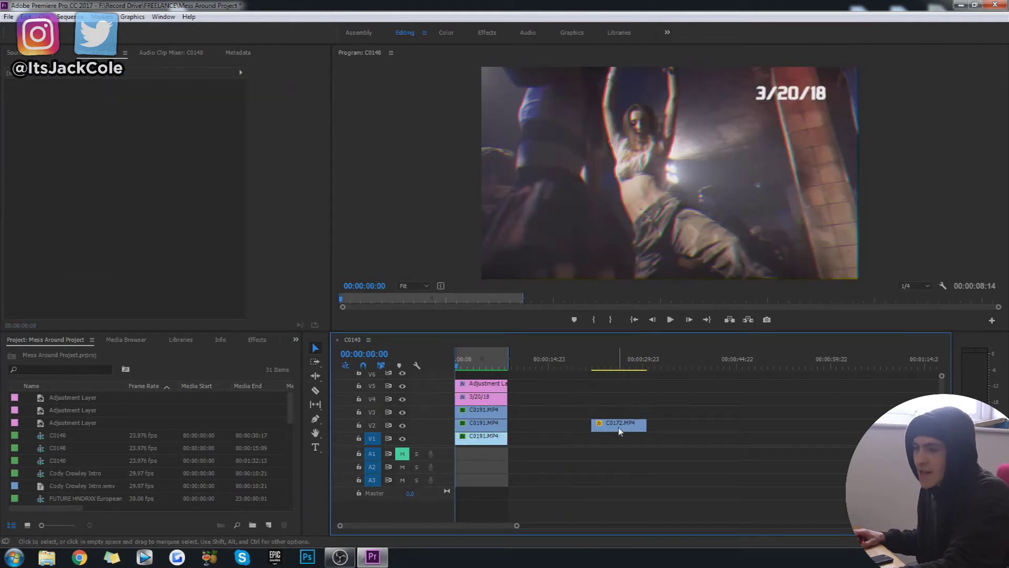
left_click(619, 428)
left_click(603, 374)
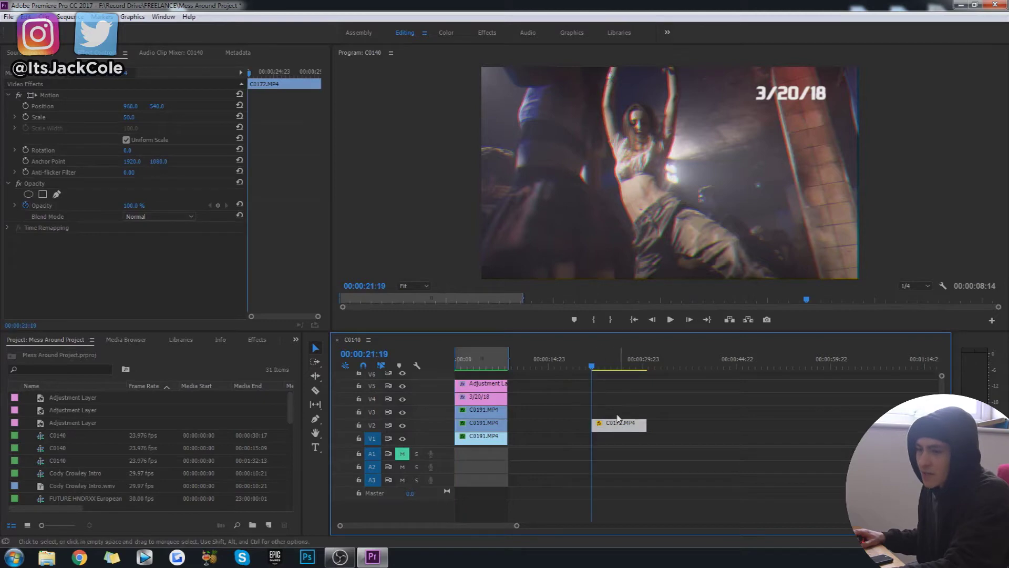
key("space")
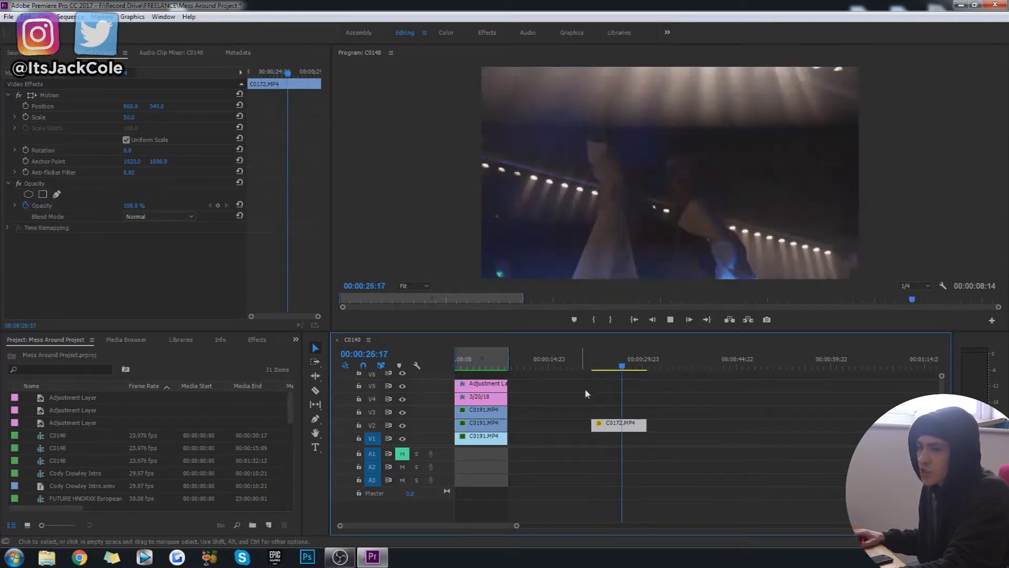
key("space")
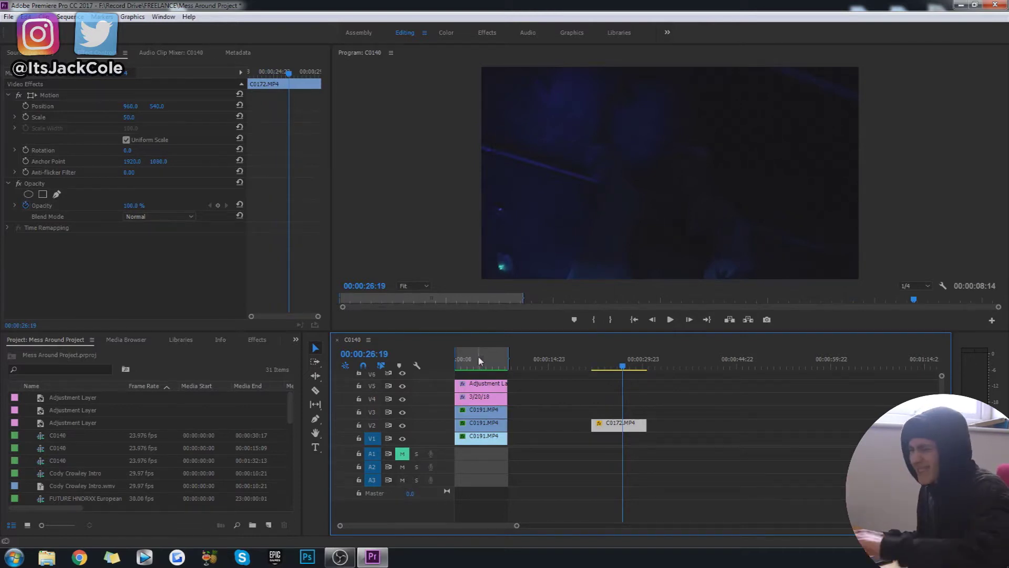
Play the finished C0191.MP4 example from the sequence start and replay it to examine the colour-split effect.
left_click(469, 367)
key("Home")
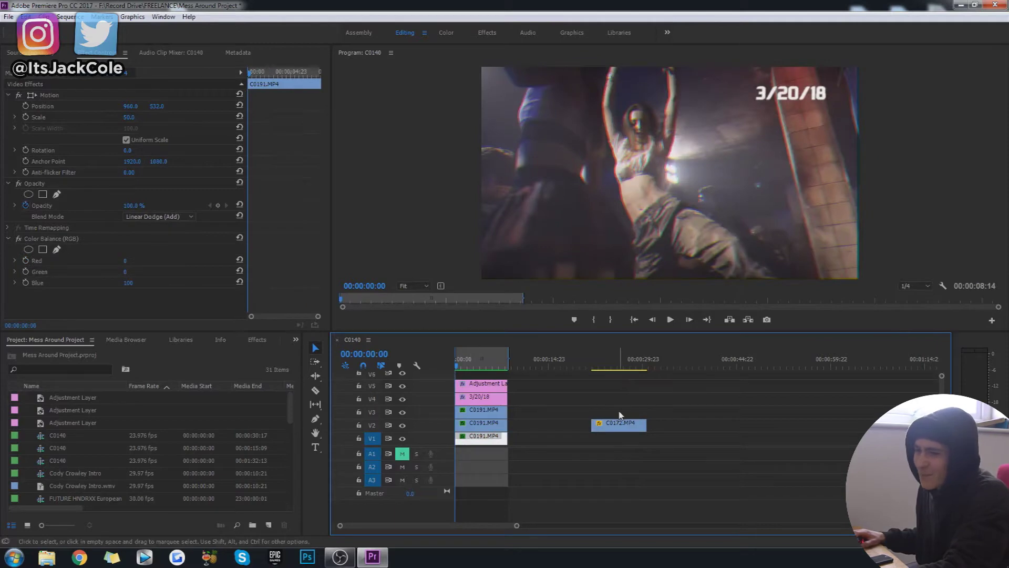
key("space")
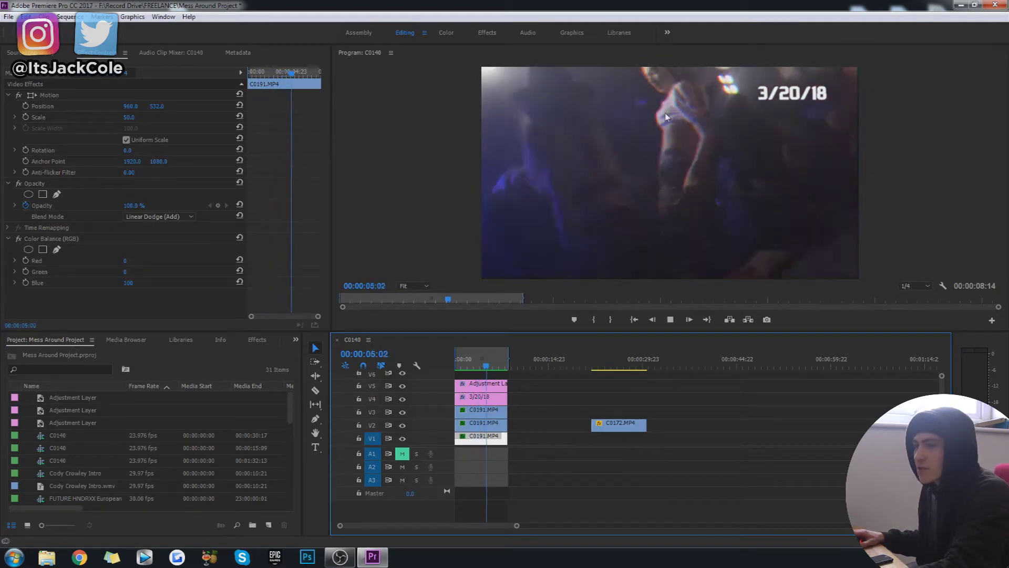
left_click(465, 364)
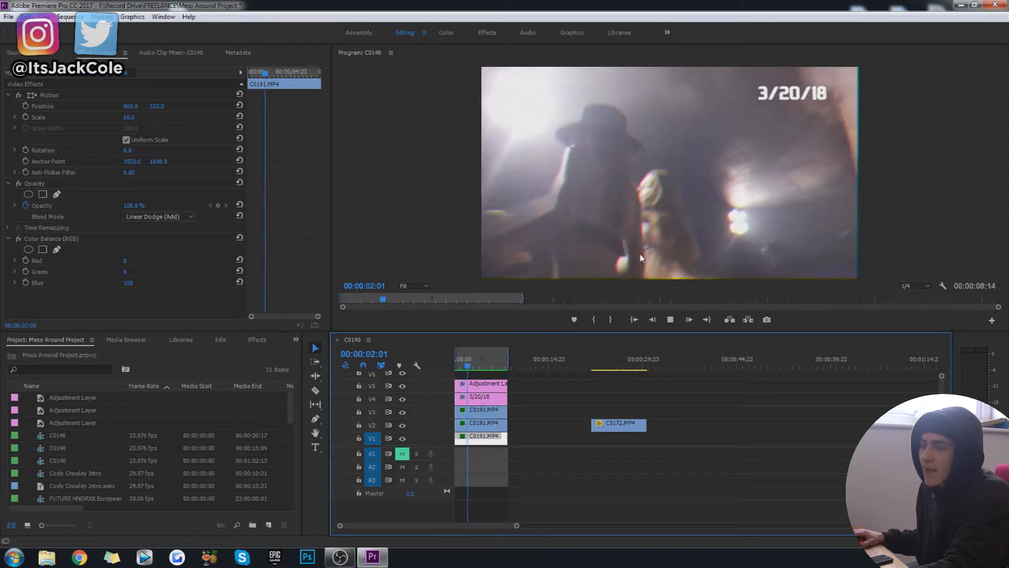
key("space")
left_click(464, 362)
key("space")
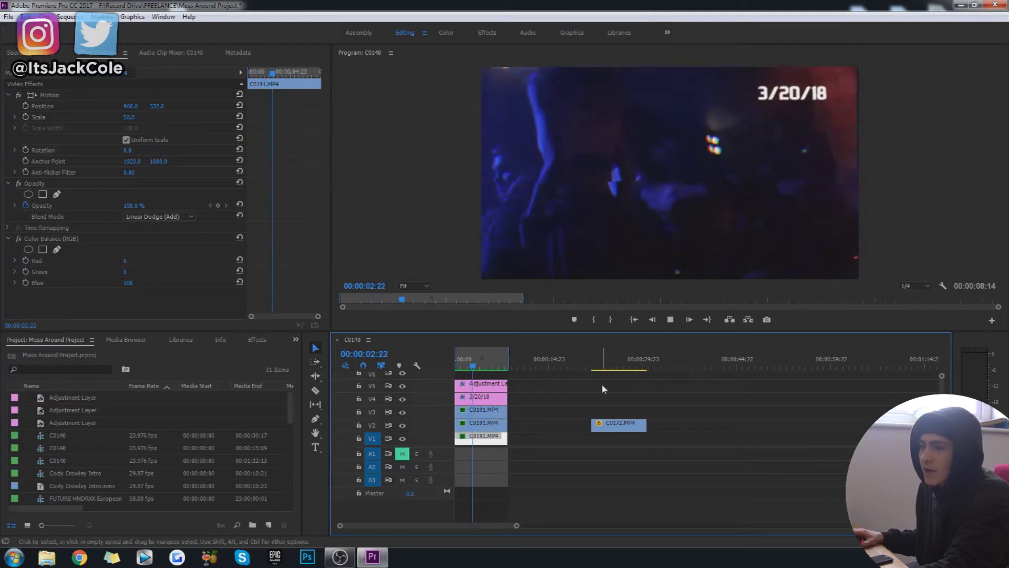
key("space")
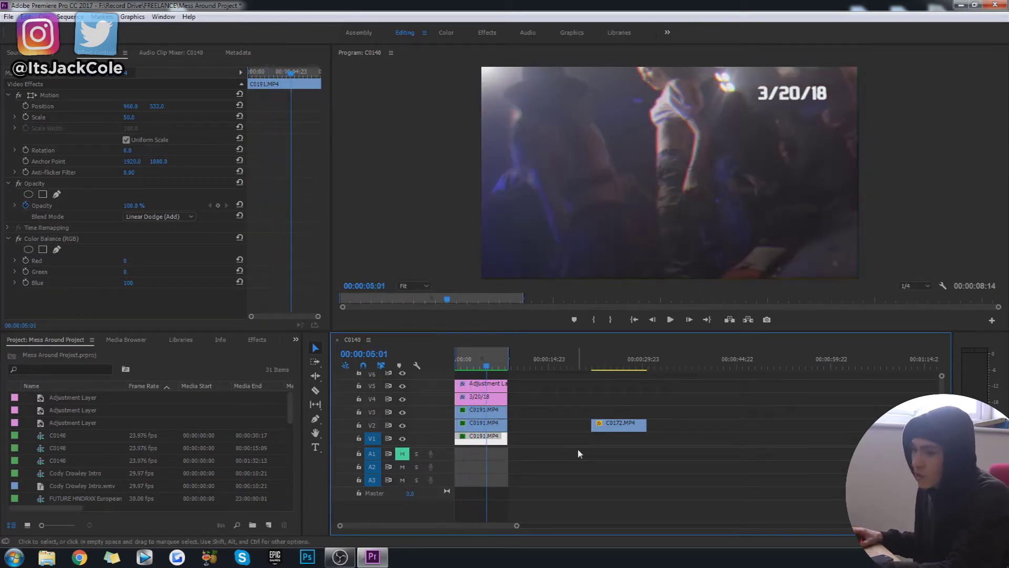
Put the playhead at the start of the C0172.MP4 clip and move the clip down to track V1.
right_click(621, 425)
left_click(592, 371)
left_click(593, 368)
left_click_drag(619, 424, 619, 440)
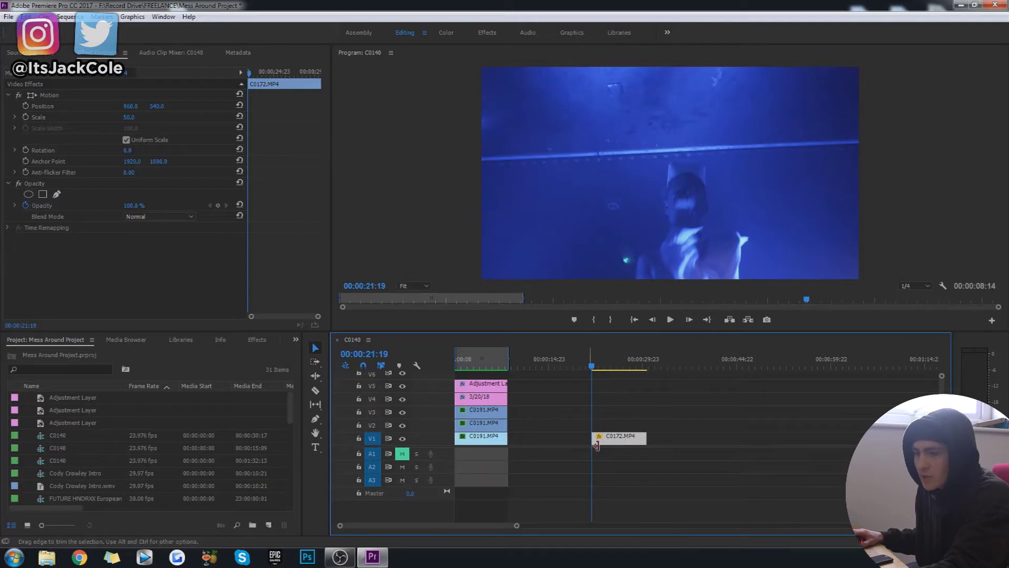
Search the effects for "rgb" and apply Color Balance (RGB) to the C0172.MP4 clip on V1.
left_click(256, 339)
left_click(46, 354)
type("rgb")
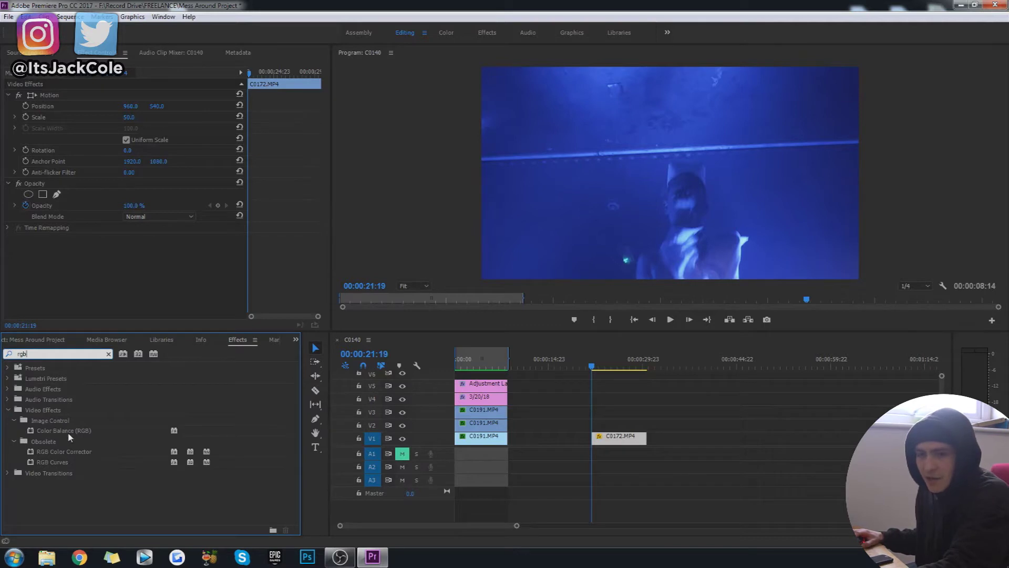
left_click(83, 431)
left_click_drag(89, 432, 622, 437)
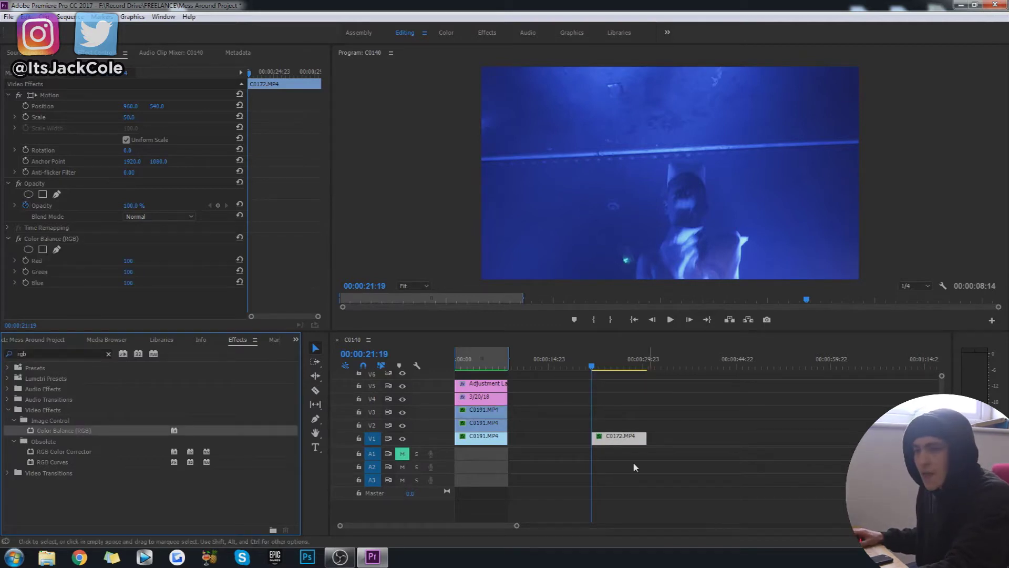
Set the Color Balance Green and Blue values of the C0172.MP4 clip to 0.
left_click(132, 273)
type("0")
key("Return")
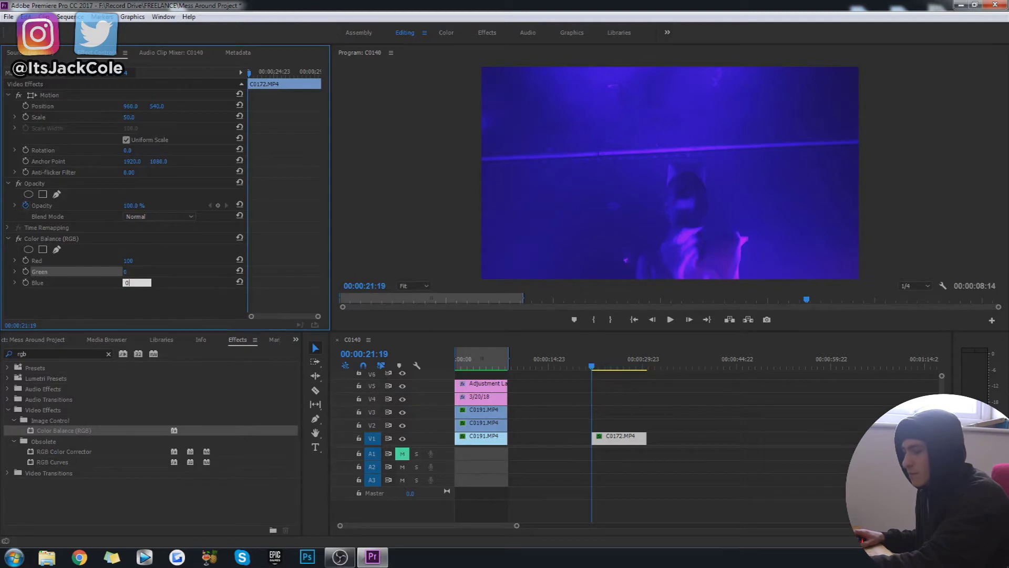
type("0")
key("Return")
Duplicate the red-only C0172.MP4 clip onto tracks V2 and V3, directly above the original.
left_click_drag(624, 443, 633, 416)
left_click(677, 417)
left_click(640, 415)
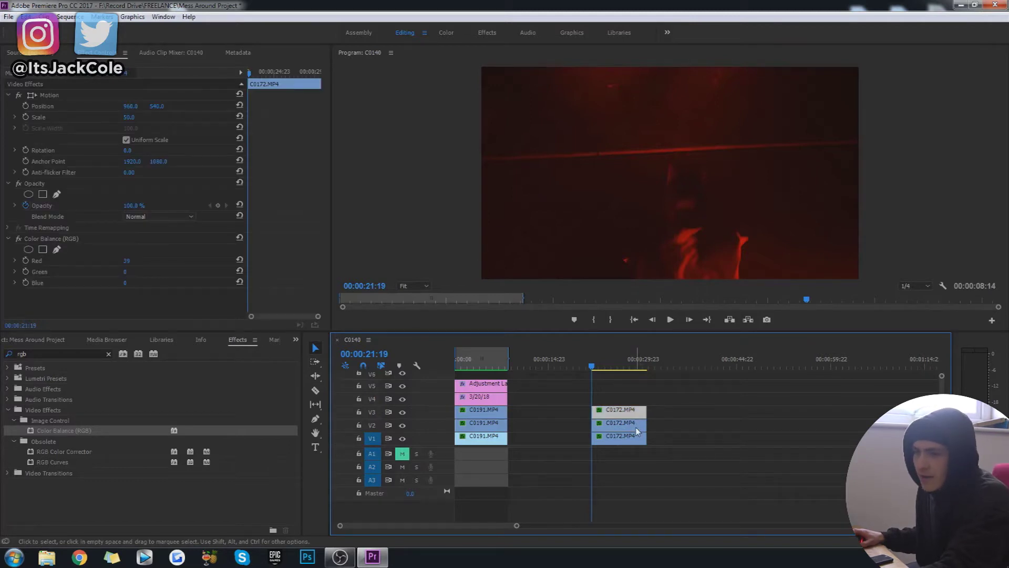
left_click(636, 429)
left_click(637, 414)
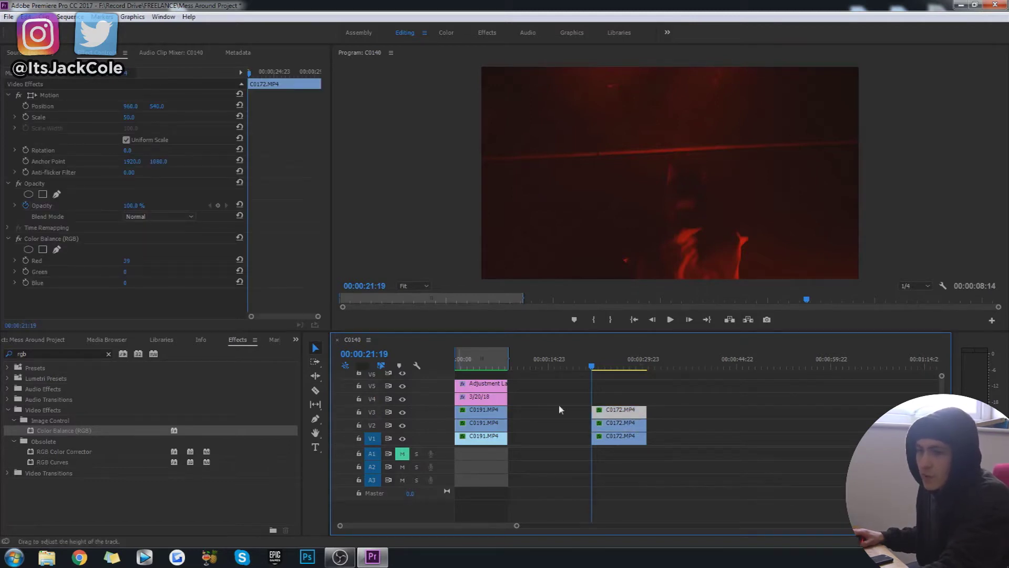
Set the Color Balance Red value of the V3 copy of C0172.MP4 to 100.
left_click(126, 260)
type("100")
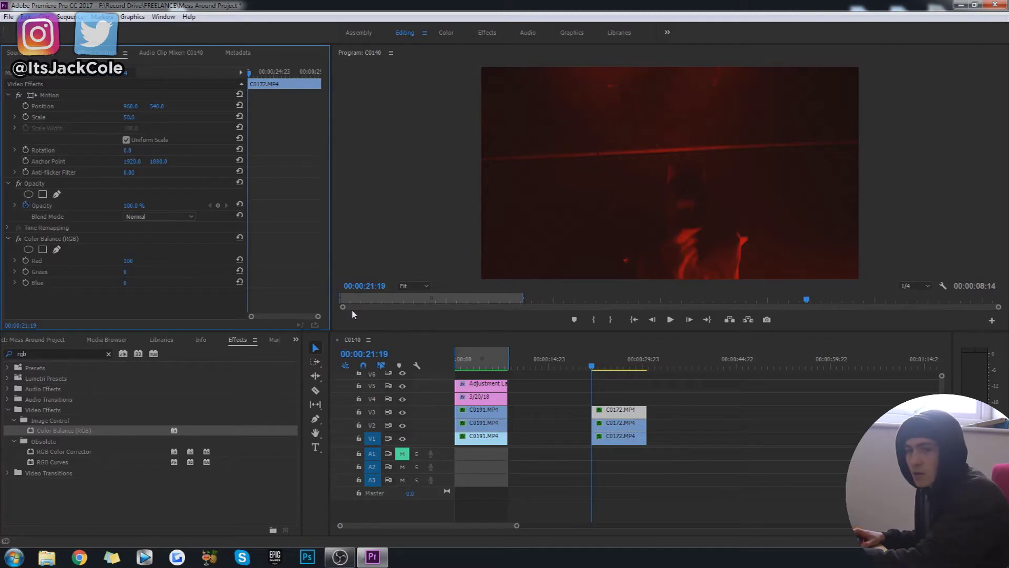
left_click(630, 424)
left_click(637, 414)
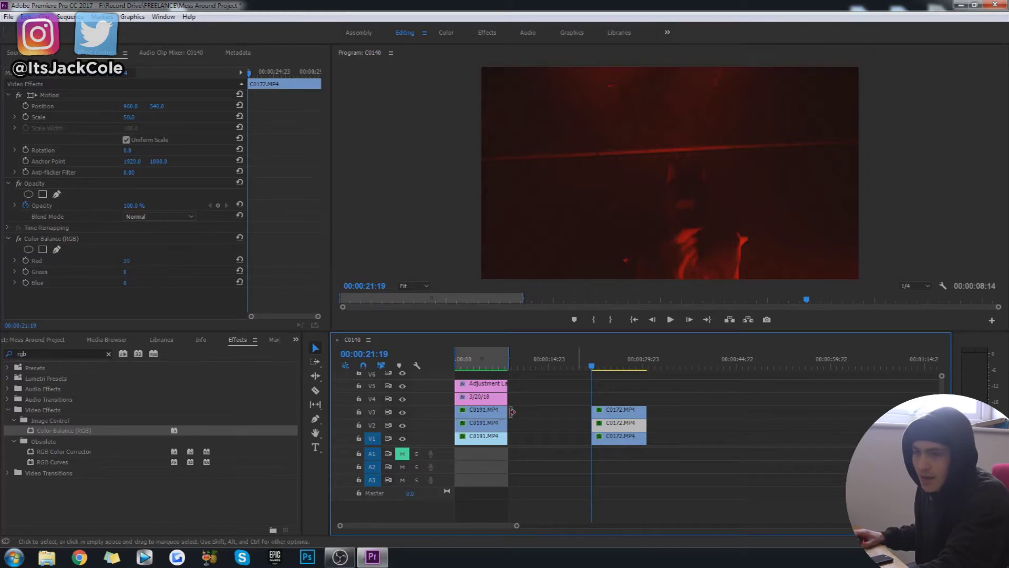
left_click(621, 411)
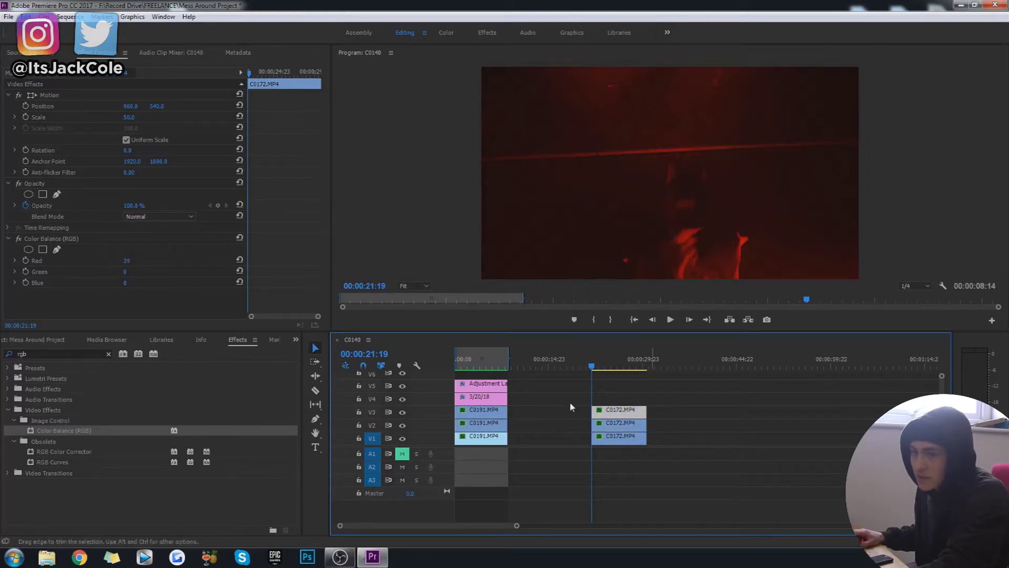
Set the V2 copy of C0172.MP4 to Red 0 and Green 100 in Color Balance.
left_click(625, 425)
left_click(123, 262)
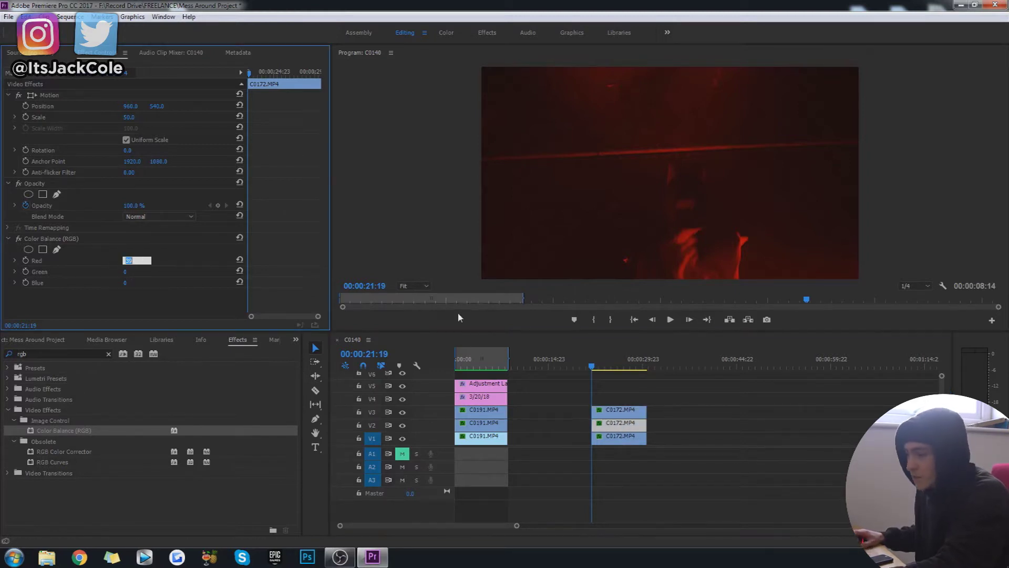
type("100")
key("Return")
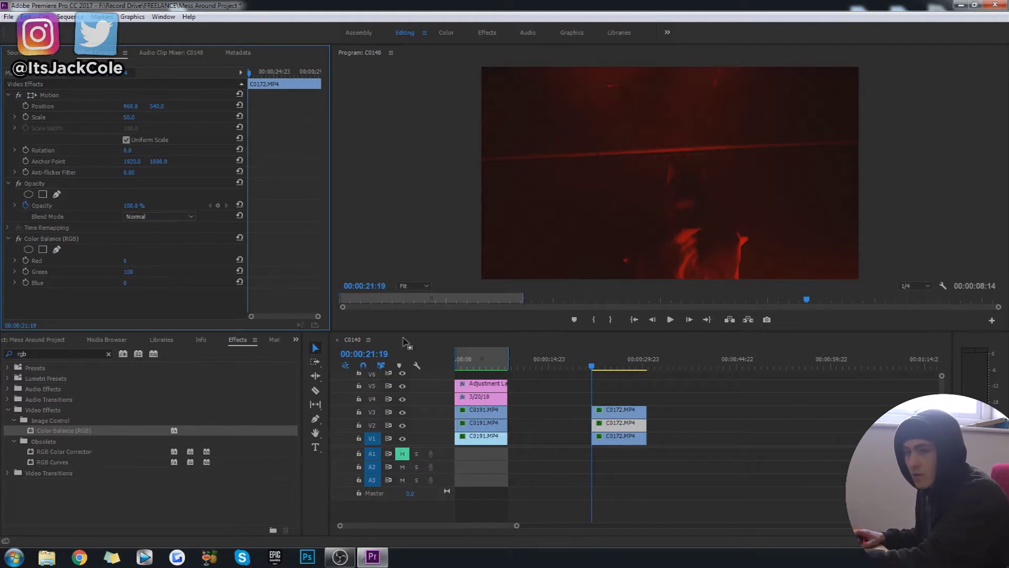
Set the V1 clip of C0172.MP4 to Red 0 and Blue 100 in Color Balance.
left_click(609, 437)
left_click(146, 265)
type("0")
key("Return")
left_click(124, 283)
type("100")
key("Return")
Set the blend mode of all three stacked C0172.MP4 clips to Linear Dodge (Add).
left_click(165, 216)
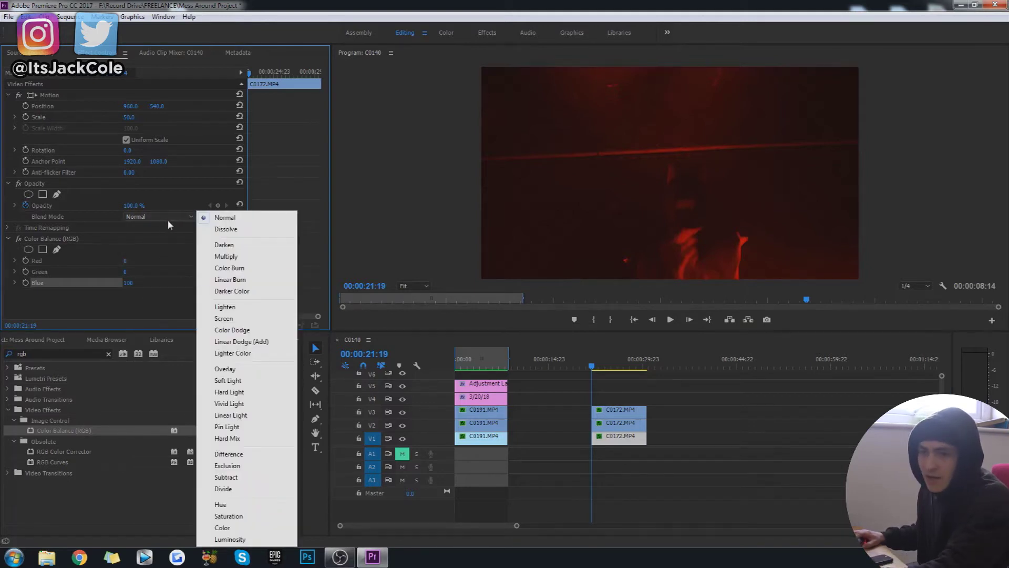
left_click(265, 341)
left_click(625, 426)
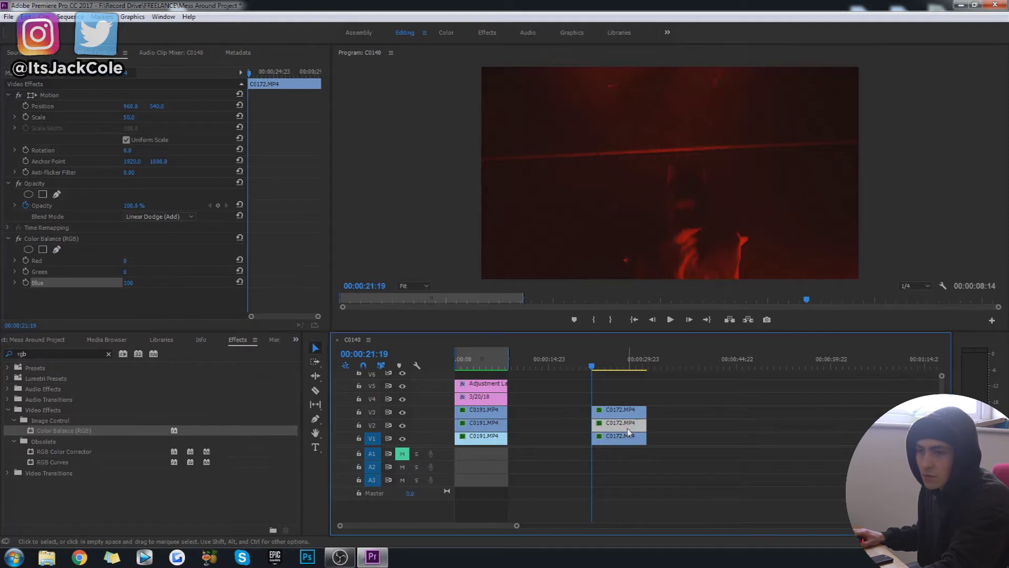
left_click(175, 217)
left_click(247, 341)
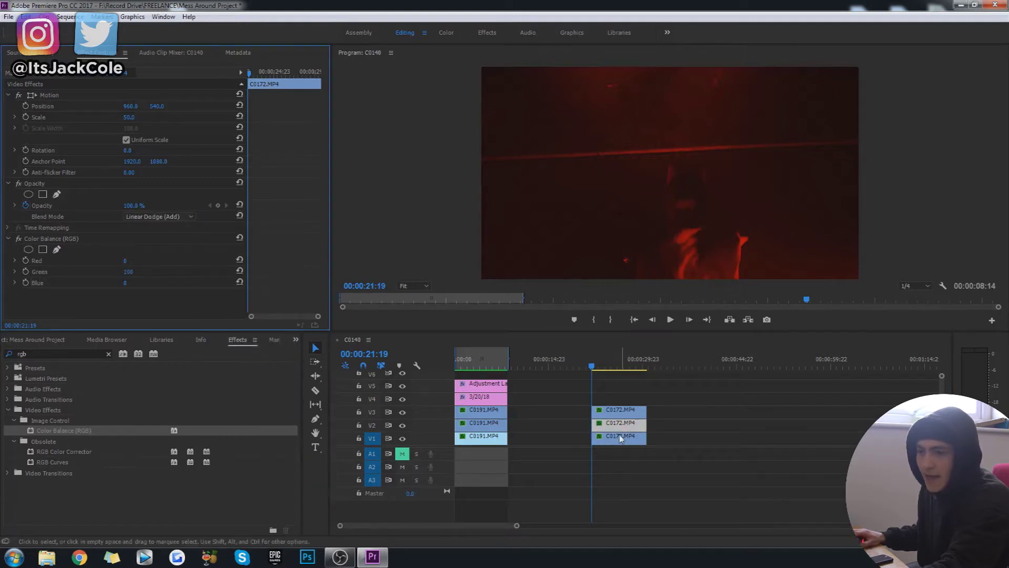
left_click(620, 410)
left_click(174, 215)
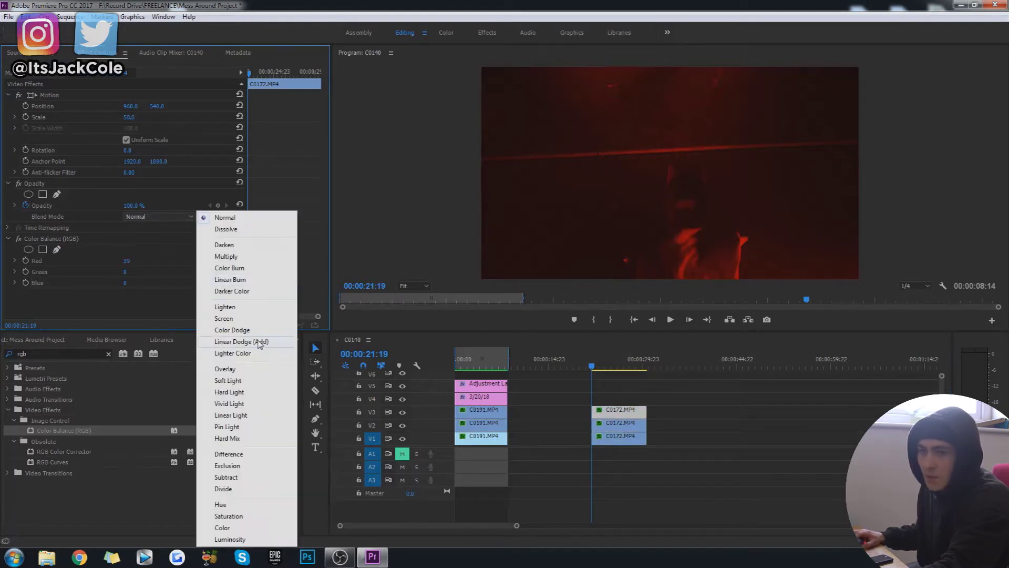
left_click(293, 342)
Play back the three blended C0172.MP4 layers to check the combined picture.
left_click(721, 392)
key("space")
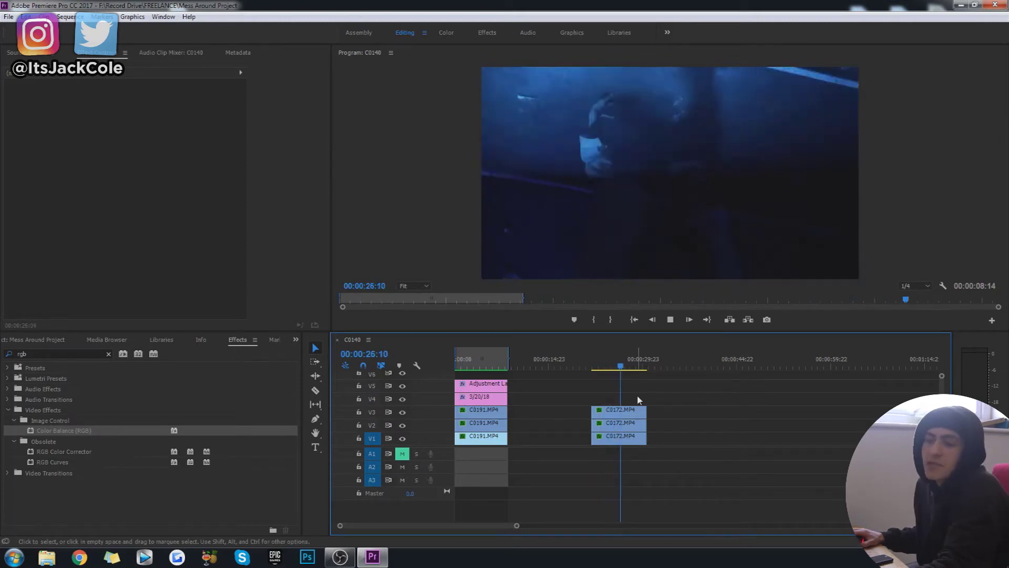
key("space")
Replay the finished C0191.MP4 example from the sequence start for comparison.
left_click(455, 362)
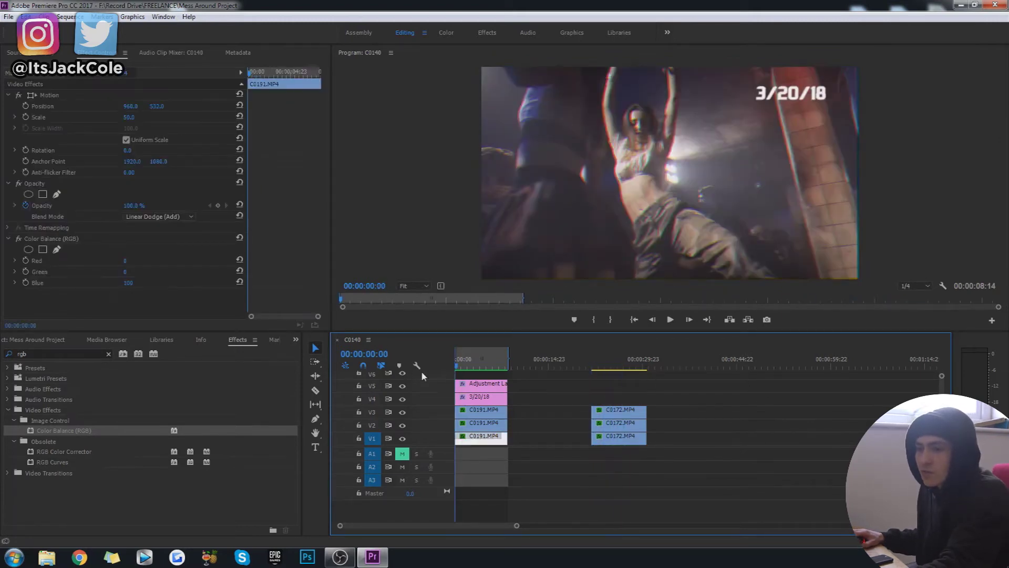
key("space")
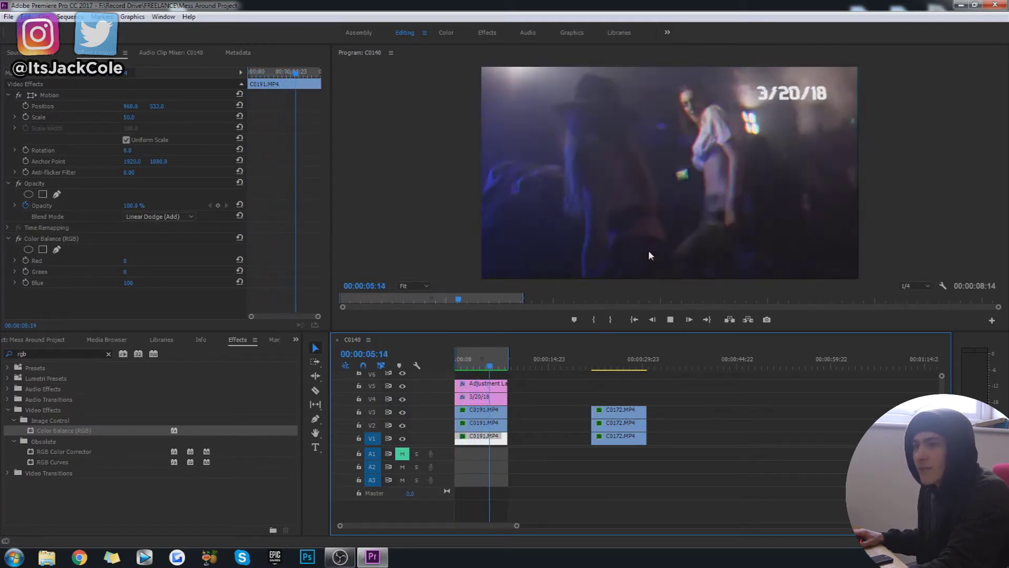
key("space")
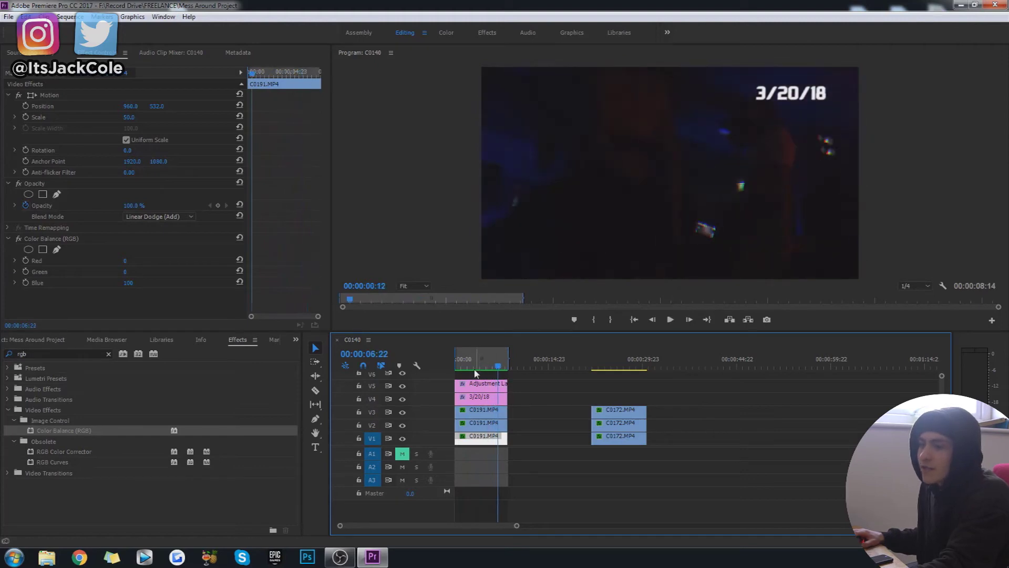
key("Home")
left_click(706, 381)
key("space")
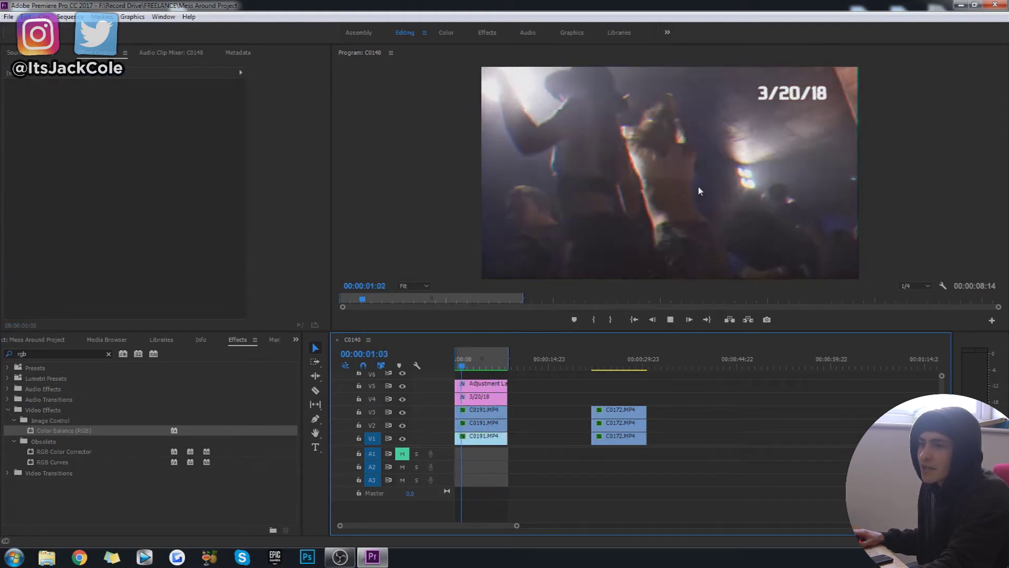
key("space")
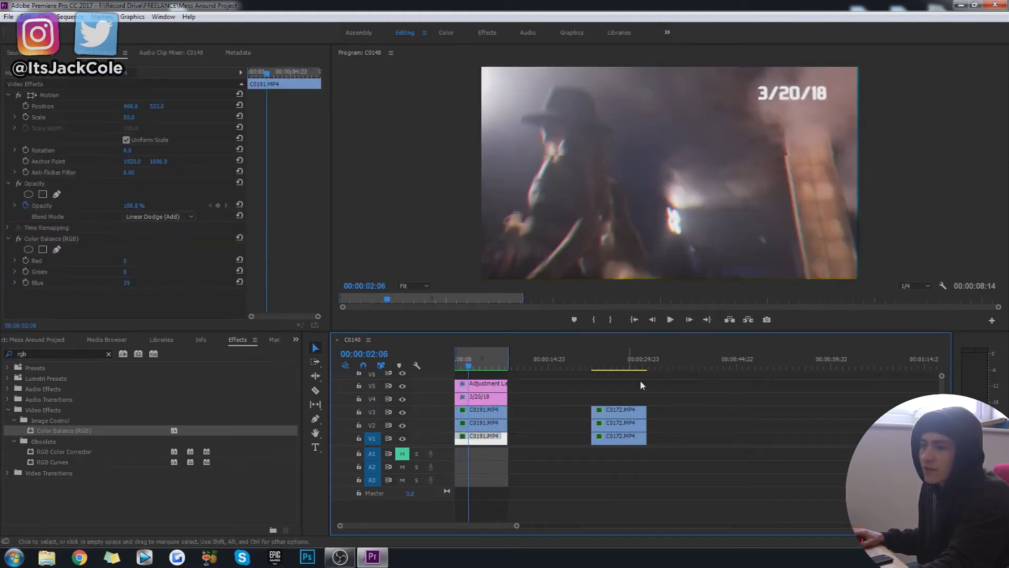
Play the stacked C0172.MP4 clips from their start and stop on a bright frame near 00:00:22:14.
left_click(589, 366)
left_click(626, 411)
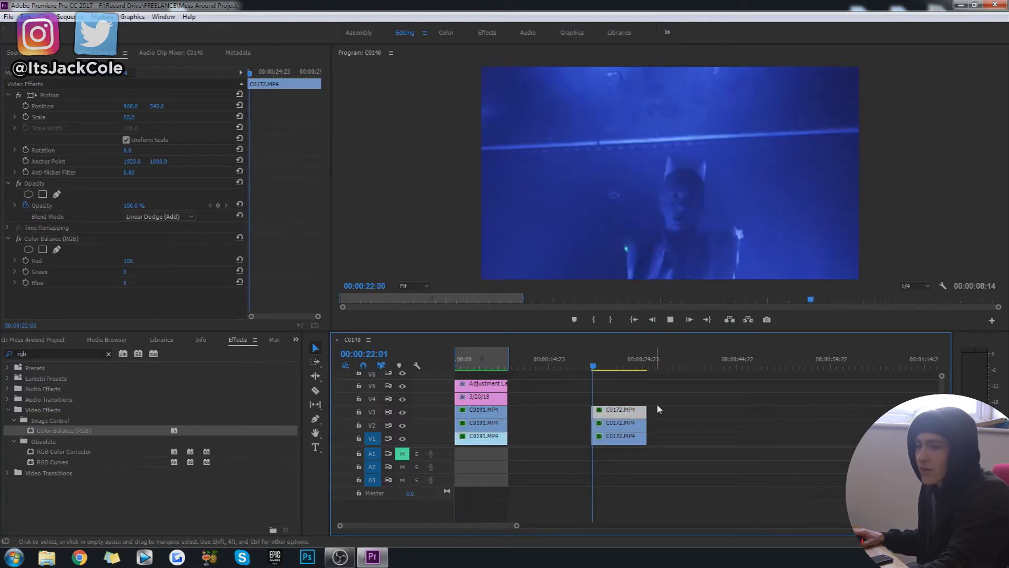
key("space")
key("space")
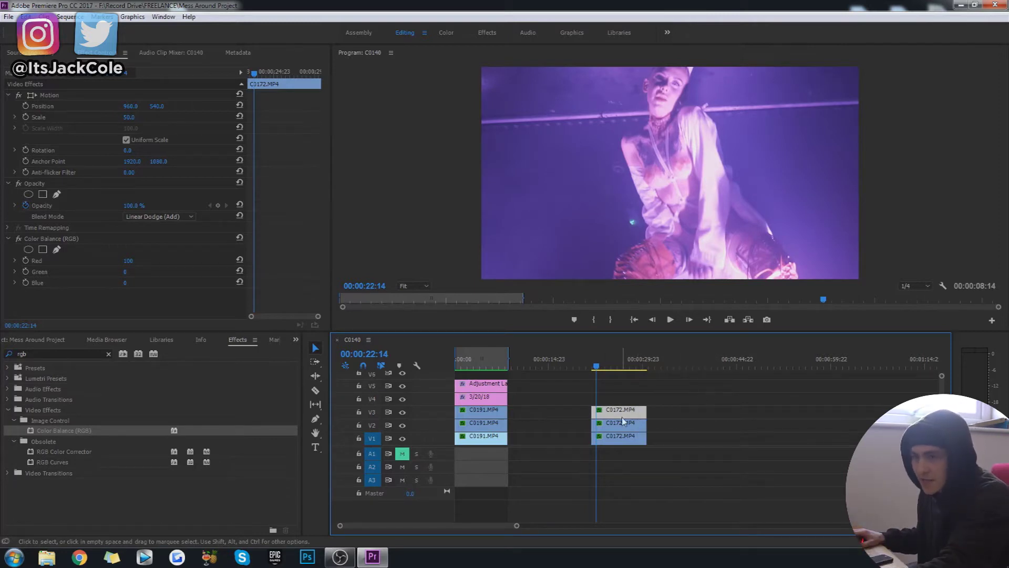
Review the Color Balance settings of the C0172.MP4 clips on V1, V2 and V3 one after another.
left_click(634, 430)
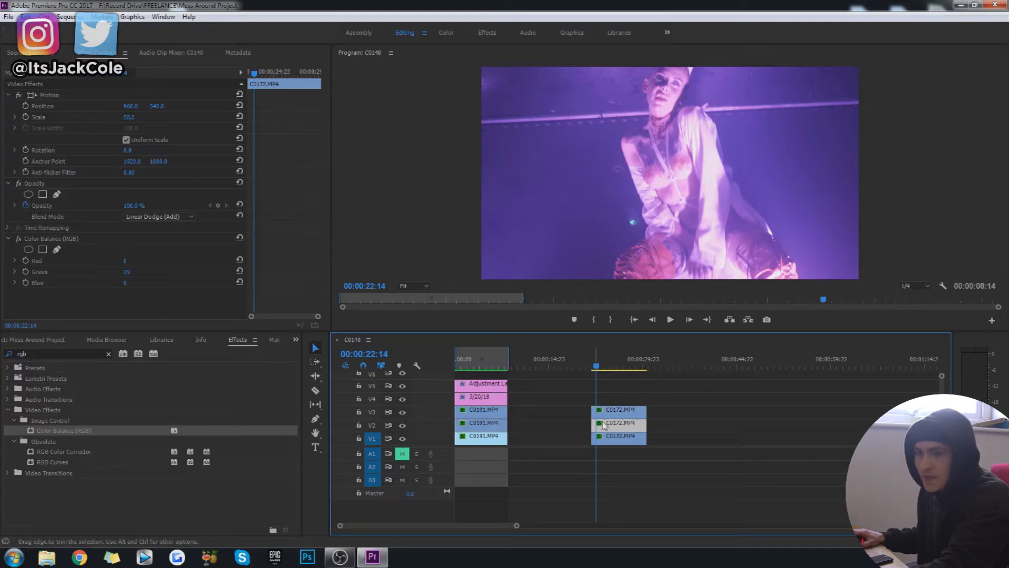
left_click(616, 440)
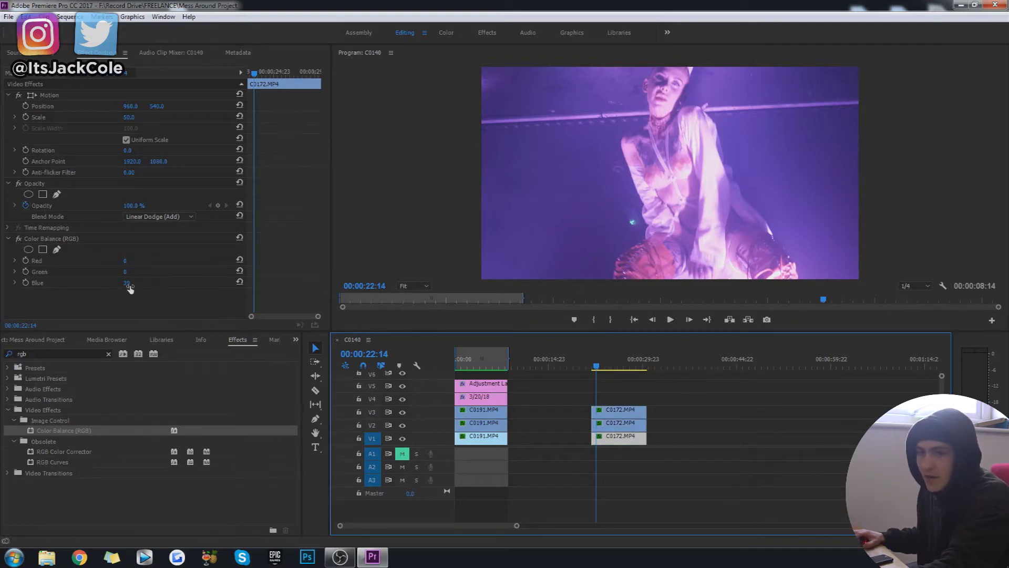
left_click(633, 413)
left_click(630, 428)
left_click(628, 413)
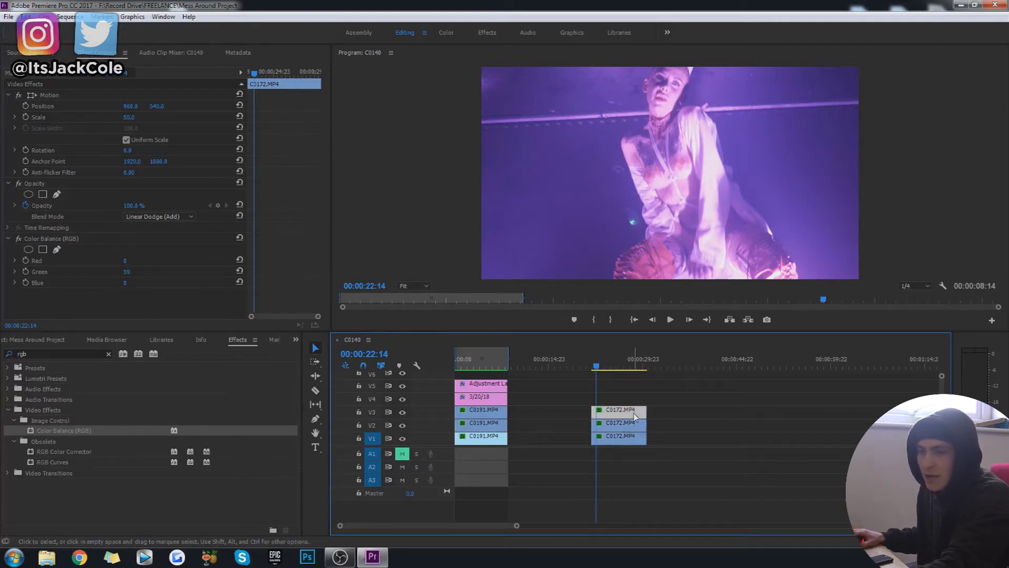
Set the horizontal position of the C0172.MP4 clip on V3 to 952.
left_click(132, 105)
left_click(557, 416)
left_click(628, 413)
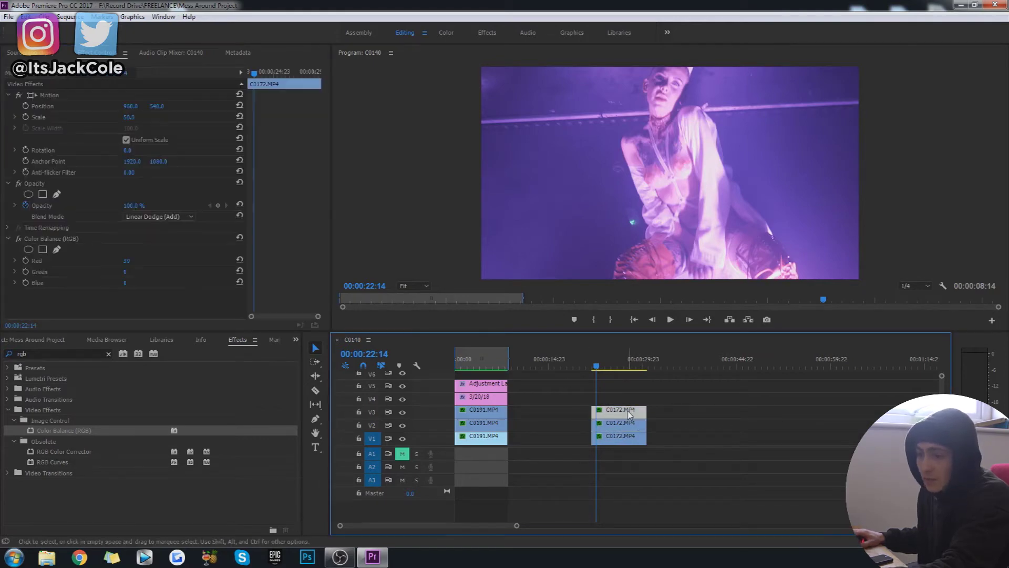
left_click(133, 105)
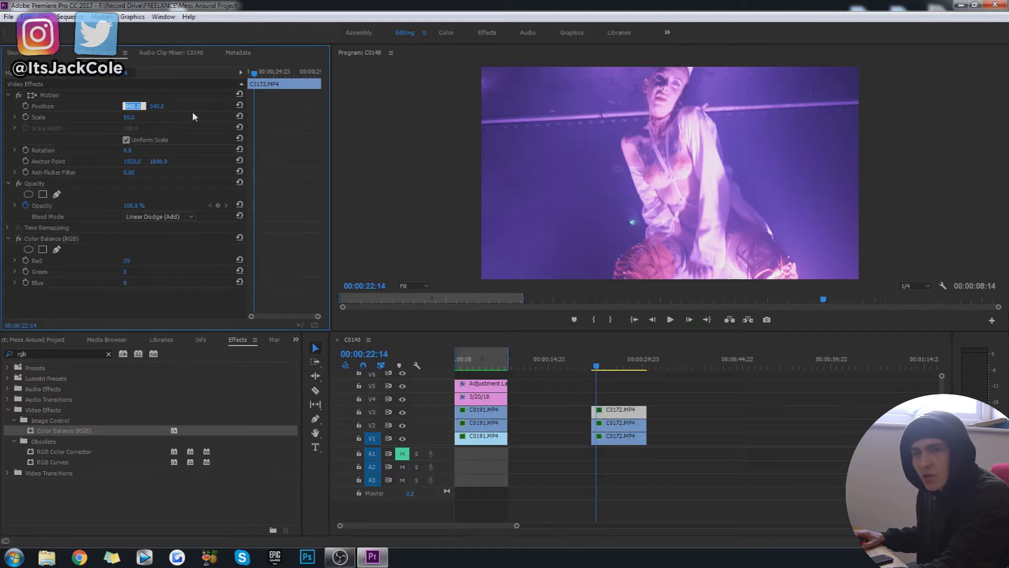
type("952")
key("Return")
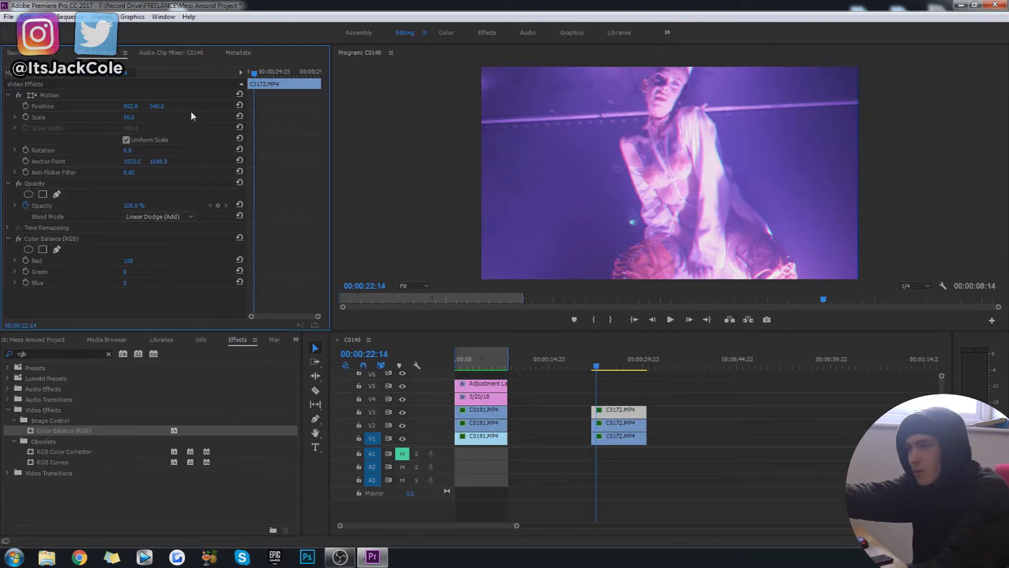
Play back the stacked C0172.MP4 clips to check the horizontal colour offset.
key("space")
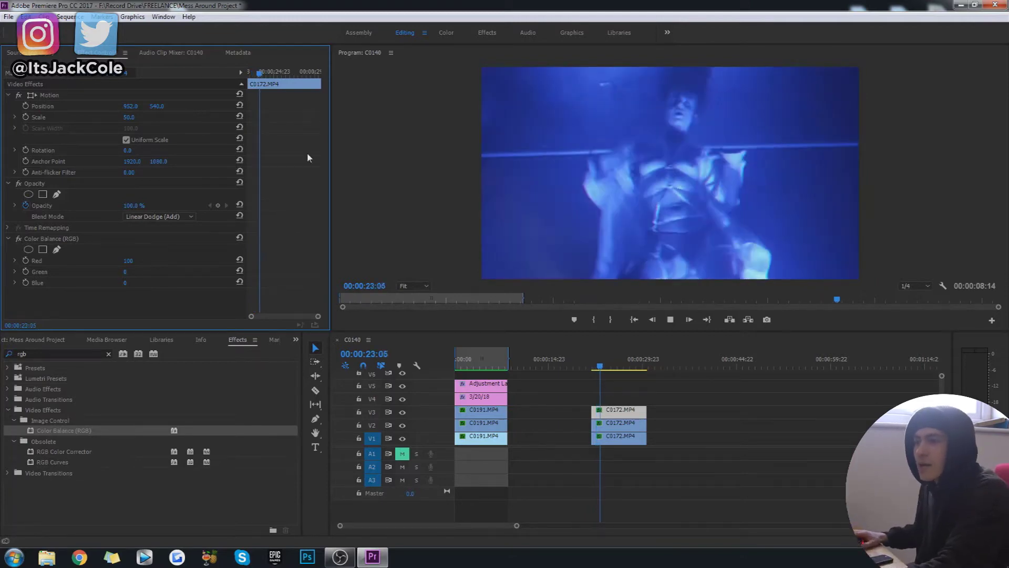
key("space")
left_click(594, 367)
key("space")
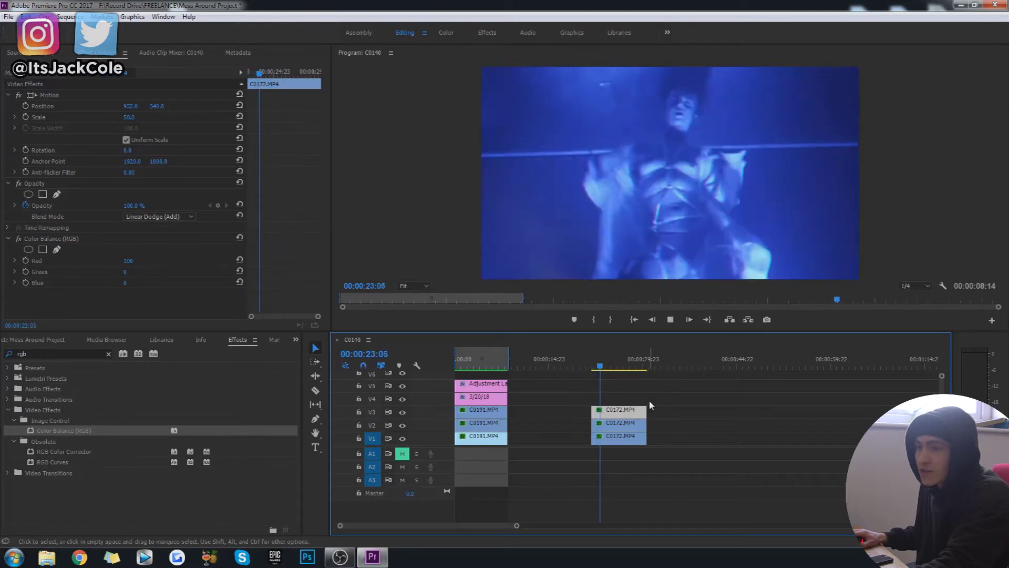
key("space")
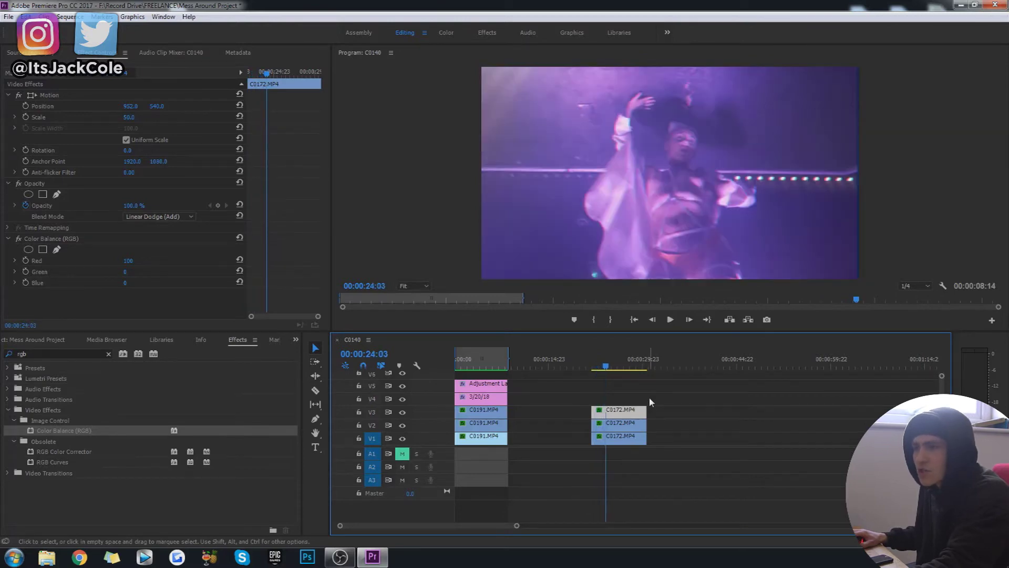
Set the vertical position of the C0172.MP4 clip on V1 to 535 and play the stack from its start.
left_click(631, 442)
left_click(159, 106)
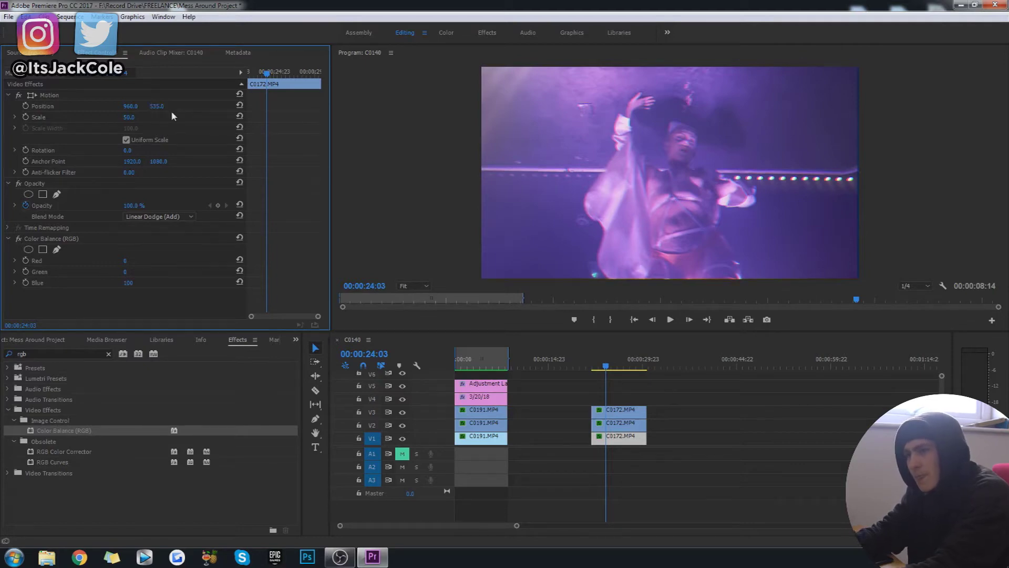
left_click(592, 362)
key("space")
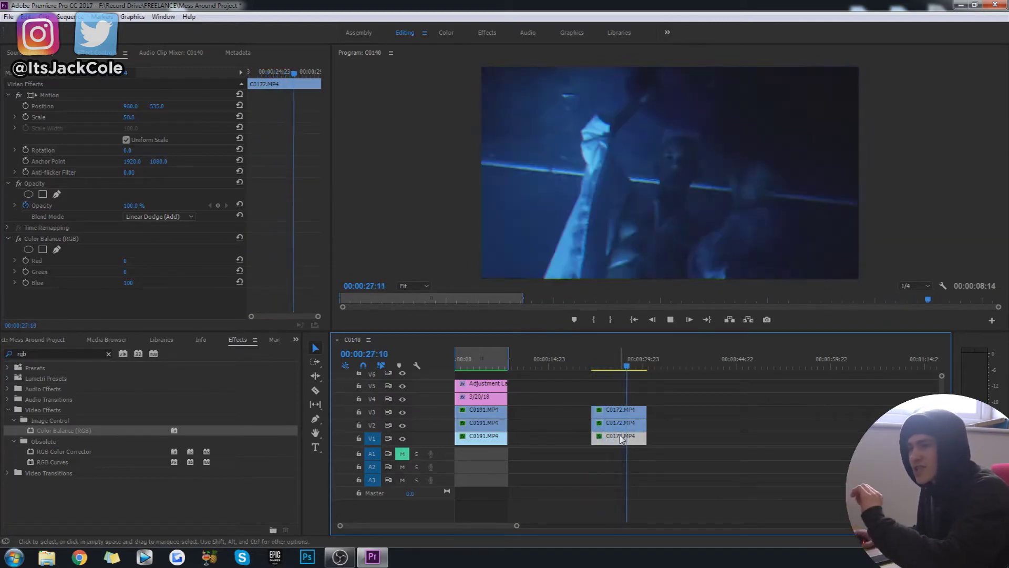
key("space")
Try an exaggerated vertical position of 717 on the V1 C0172.MP4 clip and undo the change.
left_click_drag(151, 109, 238, 109)
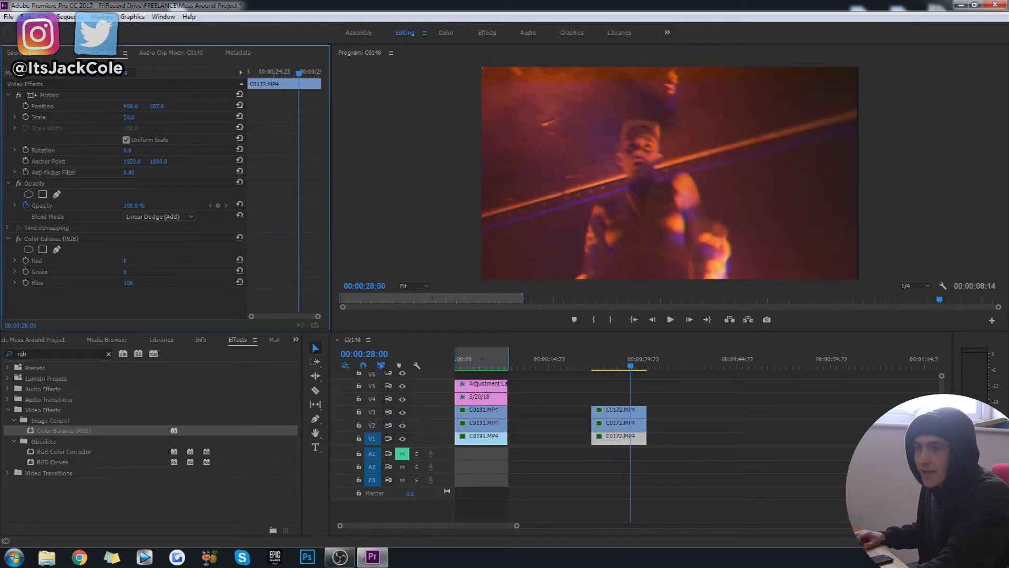
key("space")
key("Up")
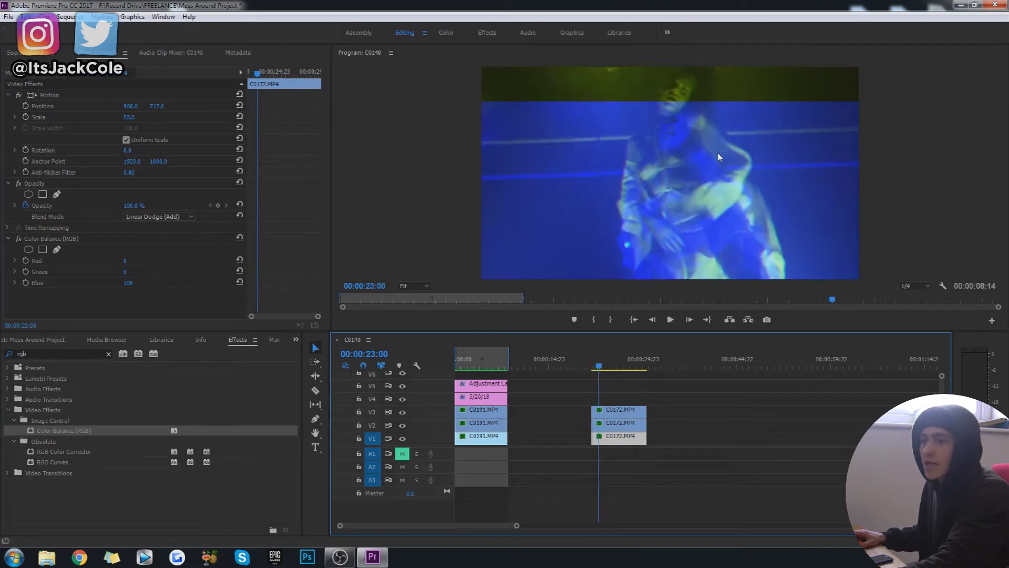
key("ctrl+z")
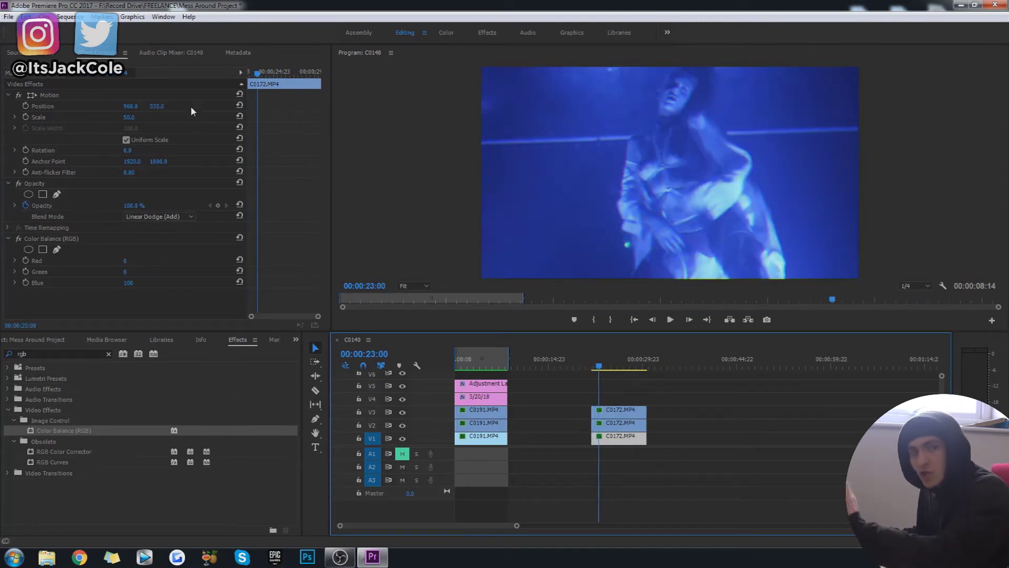
Replay the C0172.MP4 stack from its start and examine the RGB split on the bright frames around 00:00:22:15.
left_click(592, 371)
key("space")
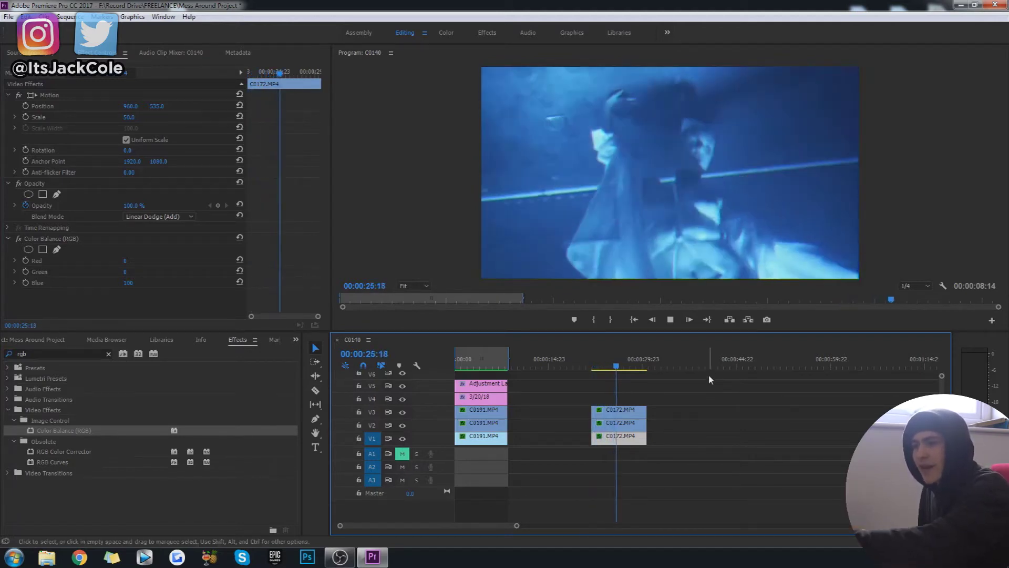
left_click(590, 370)
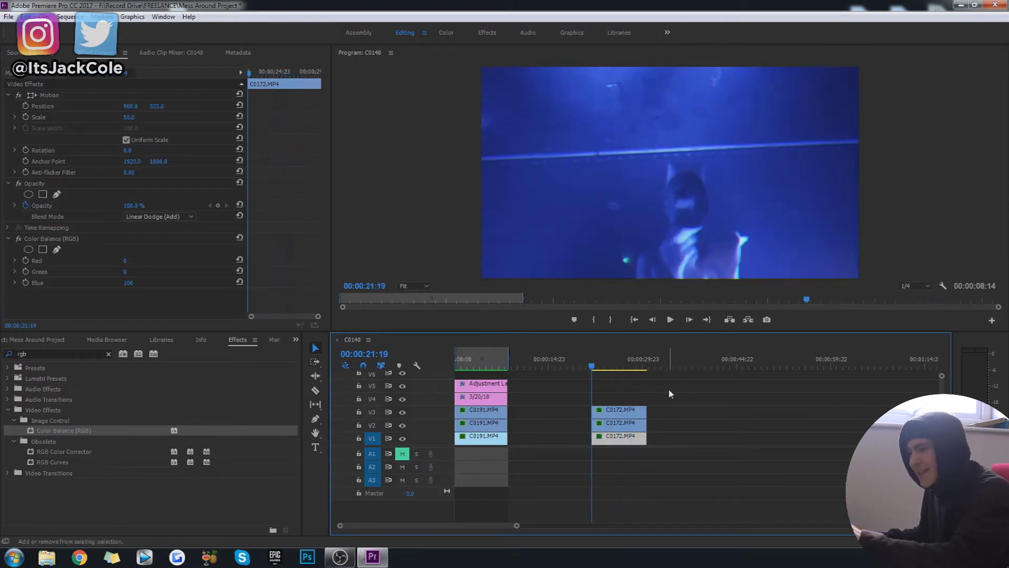
key("space")
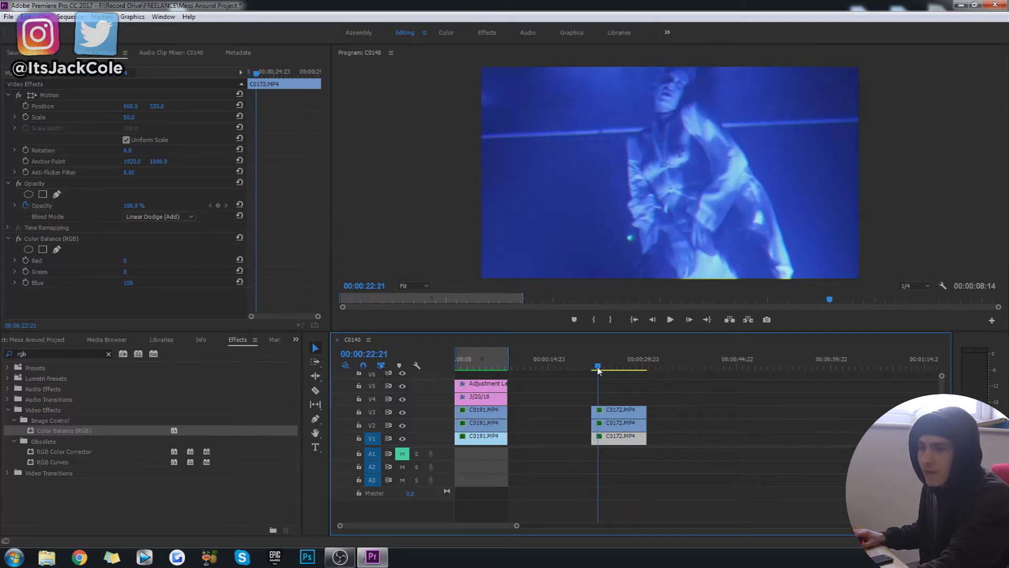
left_click(596, 368)
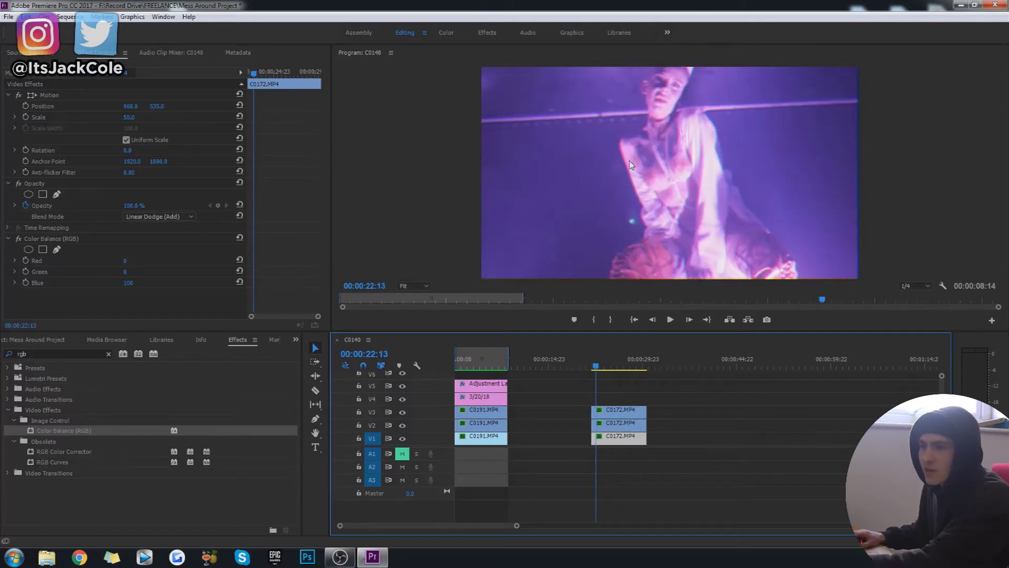
key("Right")
key("Right")
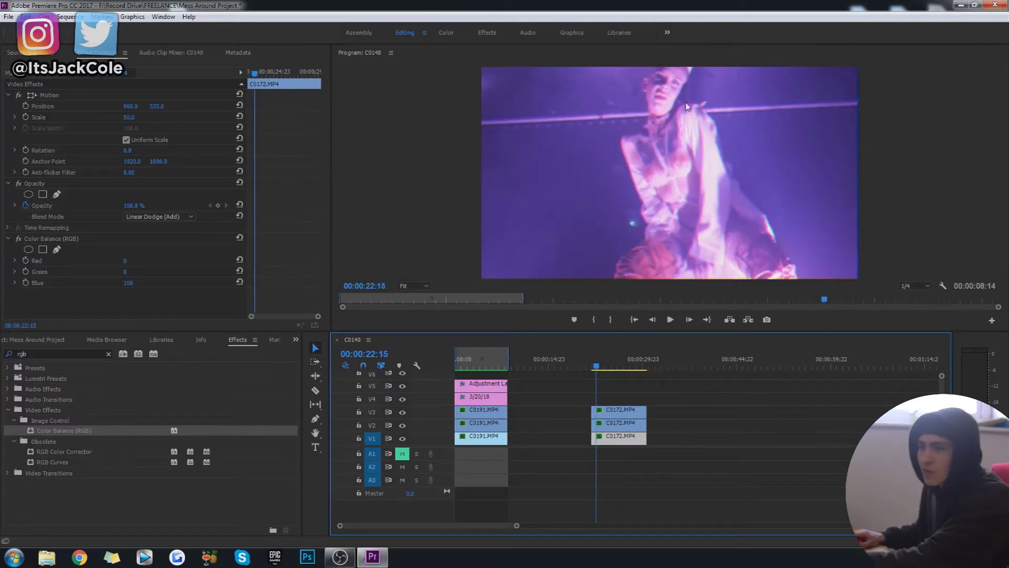
key("space")
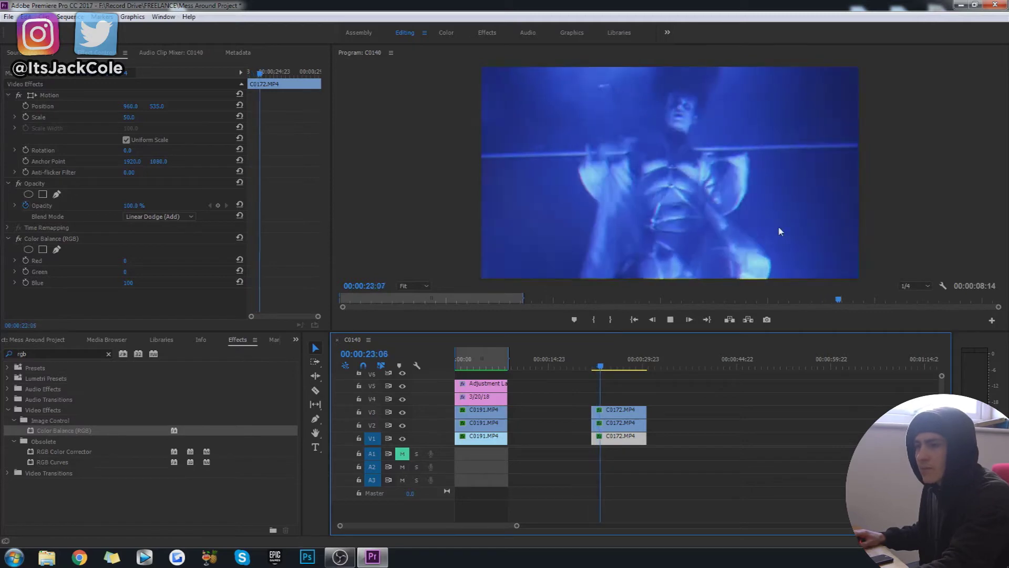
Create a 1920 × 1080 adjustment layer at 23.976 fps, place it on V5 over the C0172.MP4 clips and save the project.
key("ctrl+s")
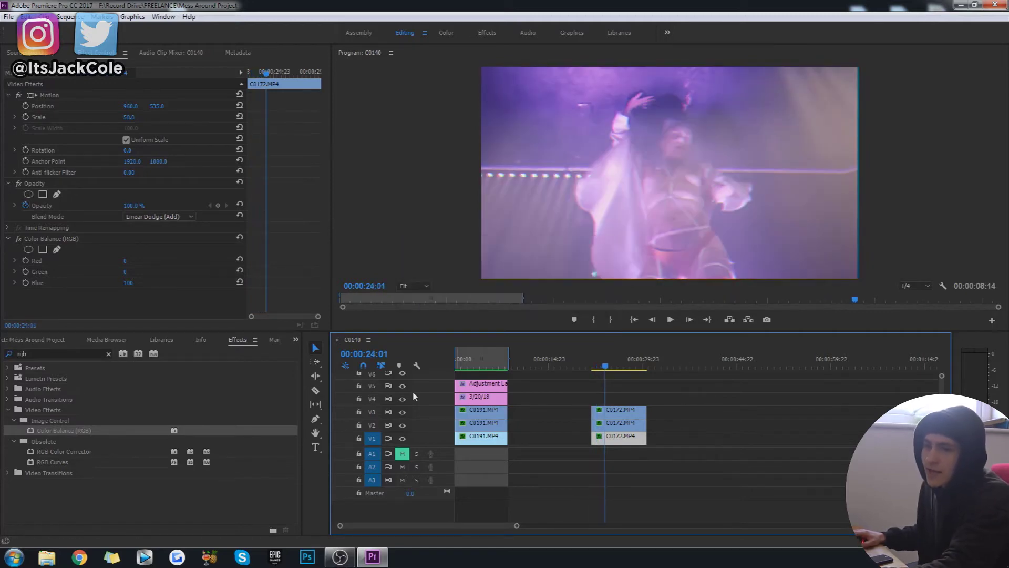
left_click(702, 413)
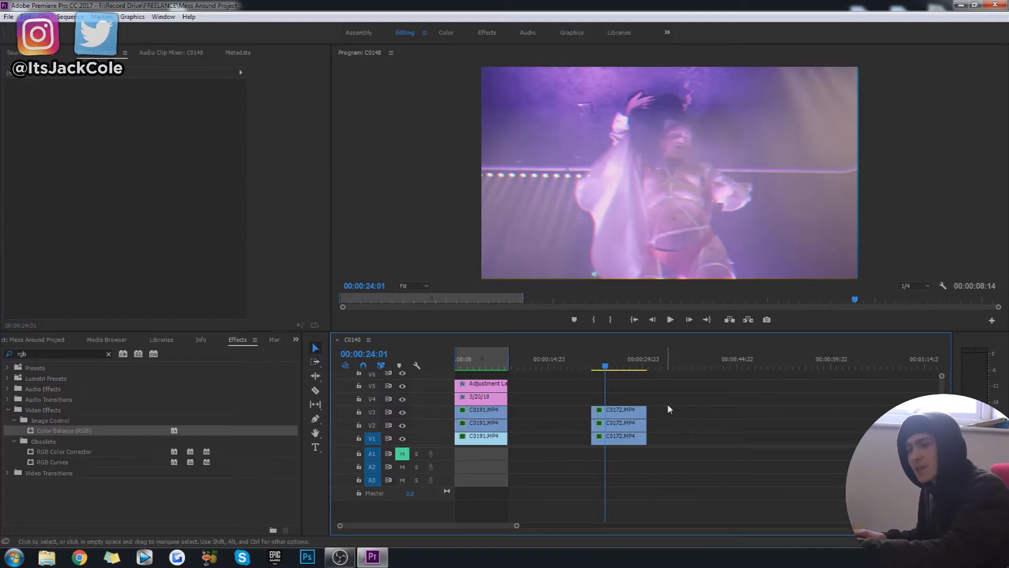
left_click(32, 340)
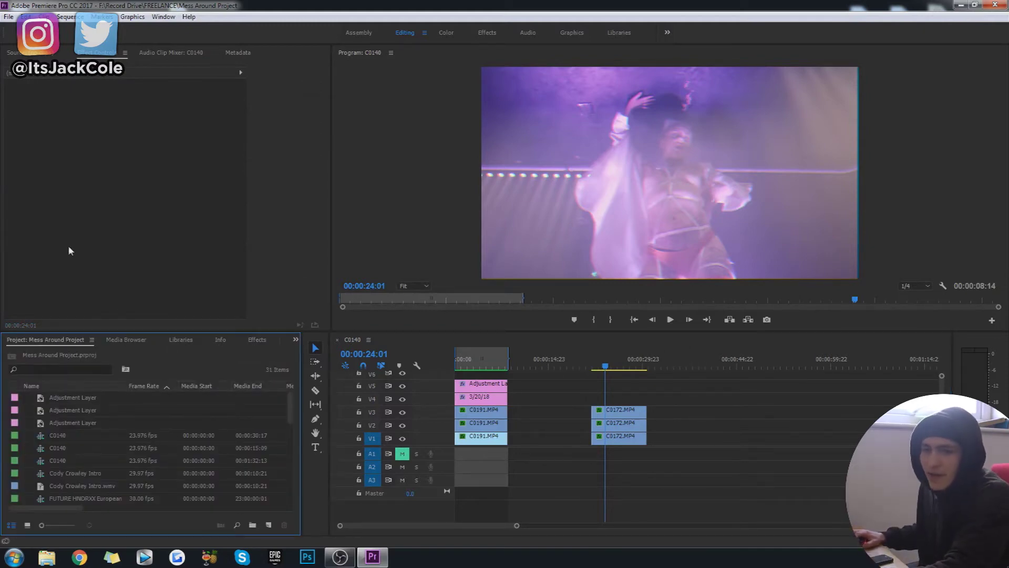
left_click(8, 16)
mouse_move(152, 28)
left_click(213, 109)
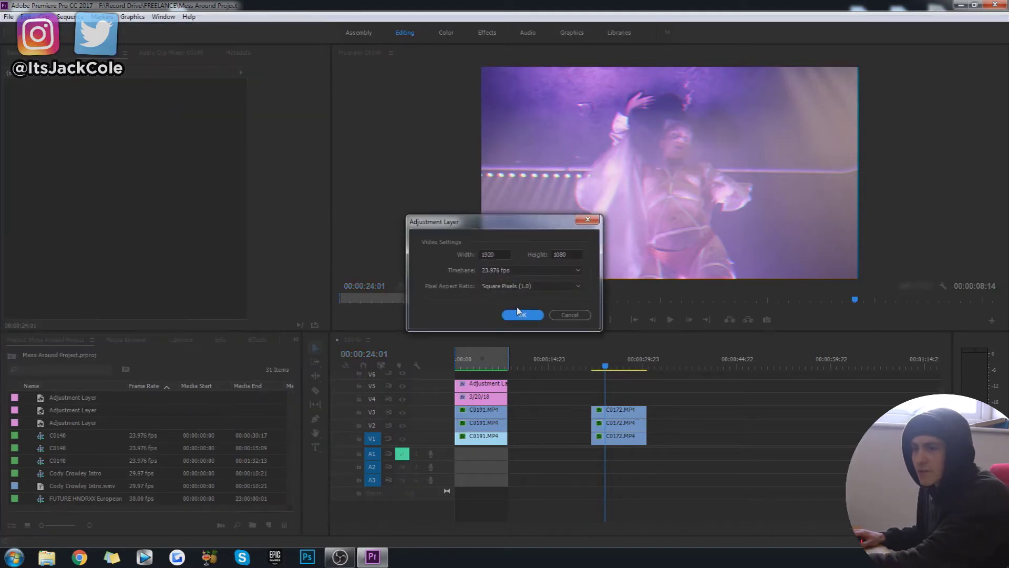
left_click(522, 315)
left_click_drag(156, 428, 646, 384)
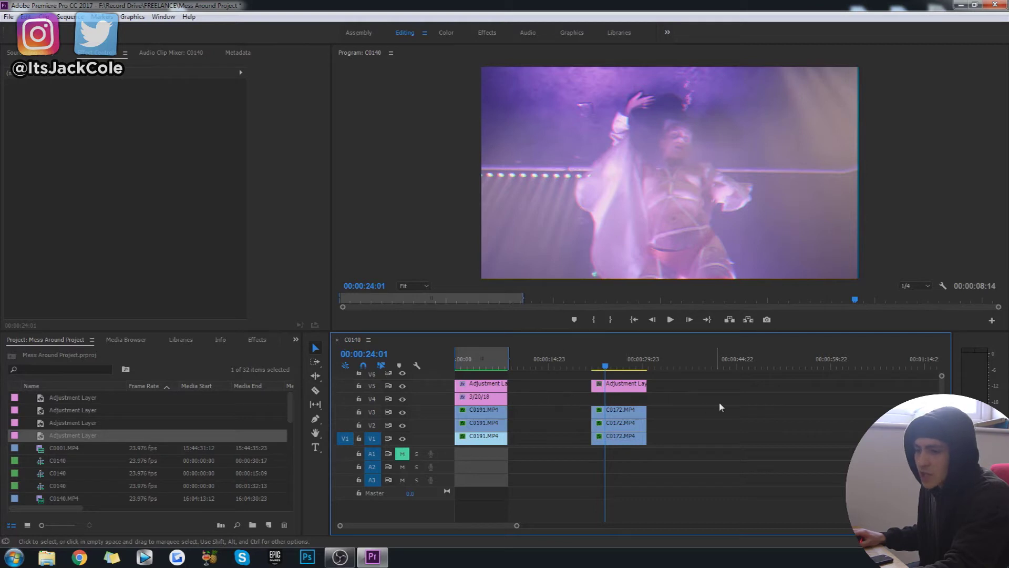
key("ctrl+s")
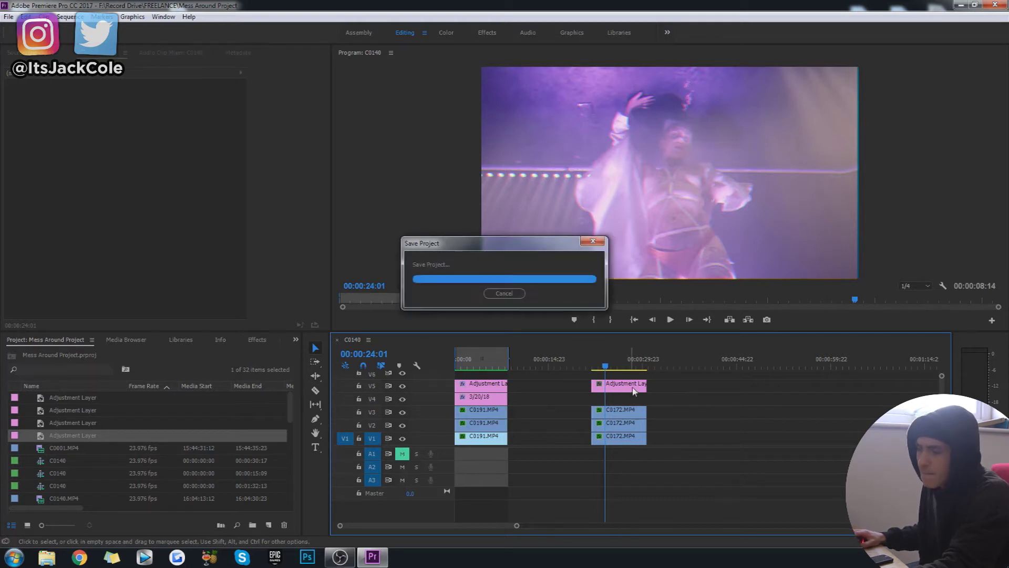
Play the C0172.MP4 stack under the adjustment layer and compare it with the finished C0191.MP4 example.
left_click(623, 384)
key("Up")
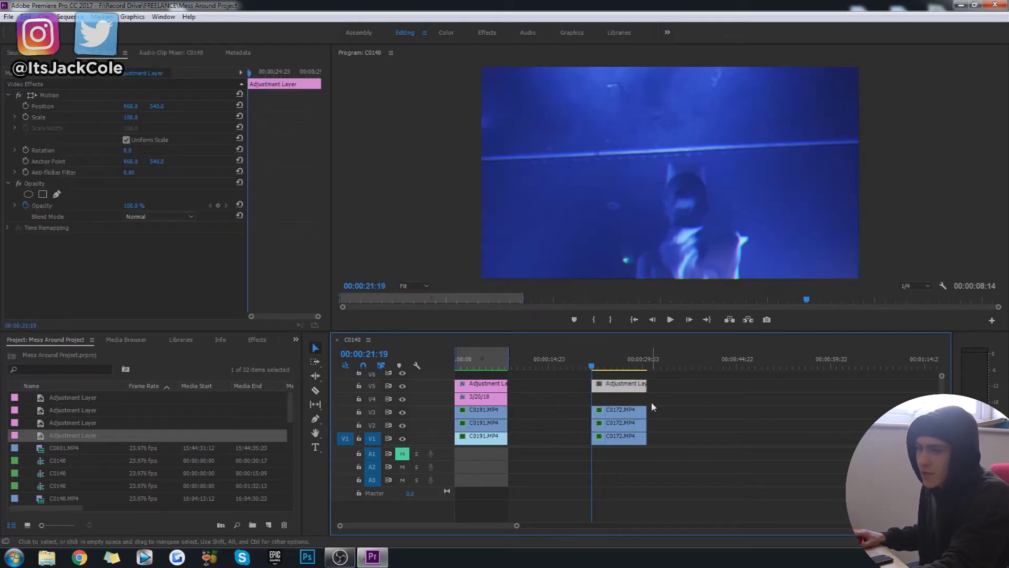
key("space")
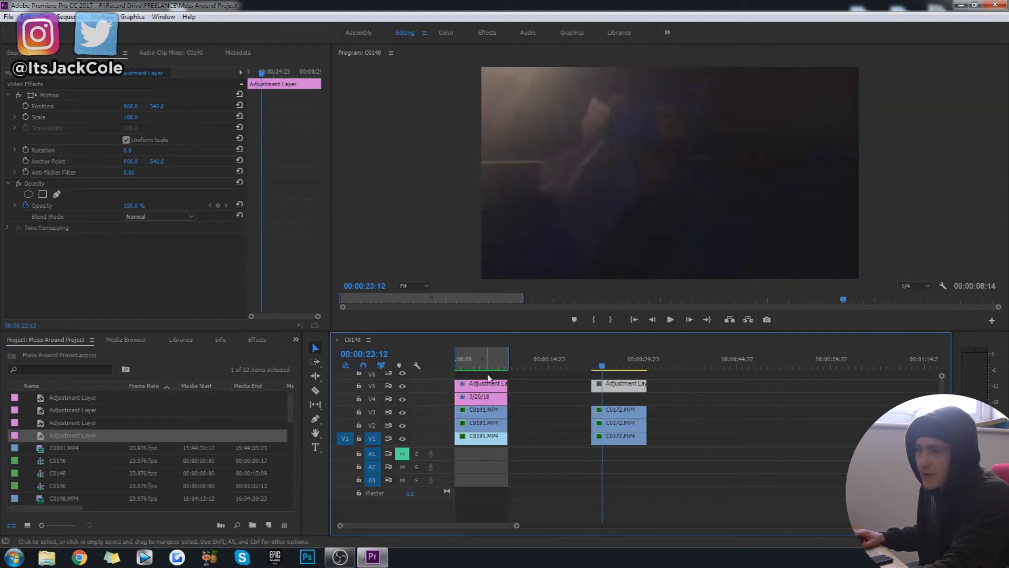
left_click(457, 362)
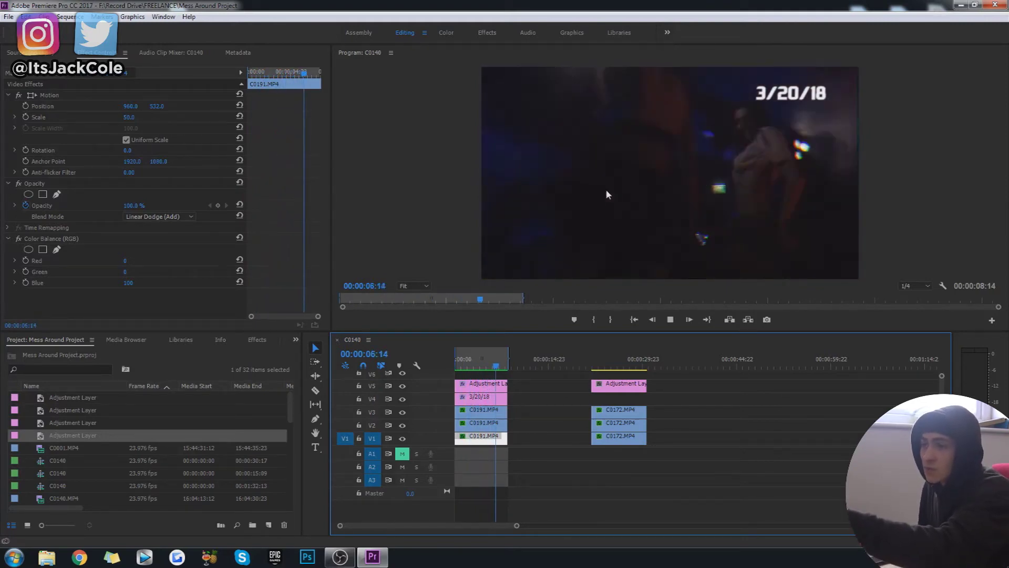
key("space")
Apply the Wave Warp effect to the adjustment layer above the C0172.MP4 clips.
left_click(594, 362)
left_click(610, 384)
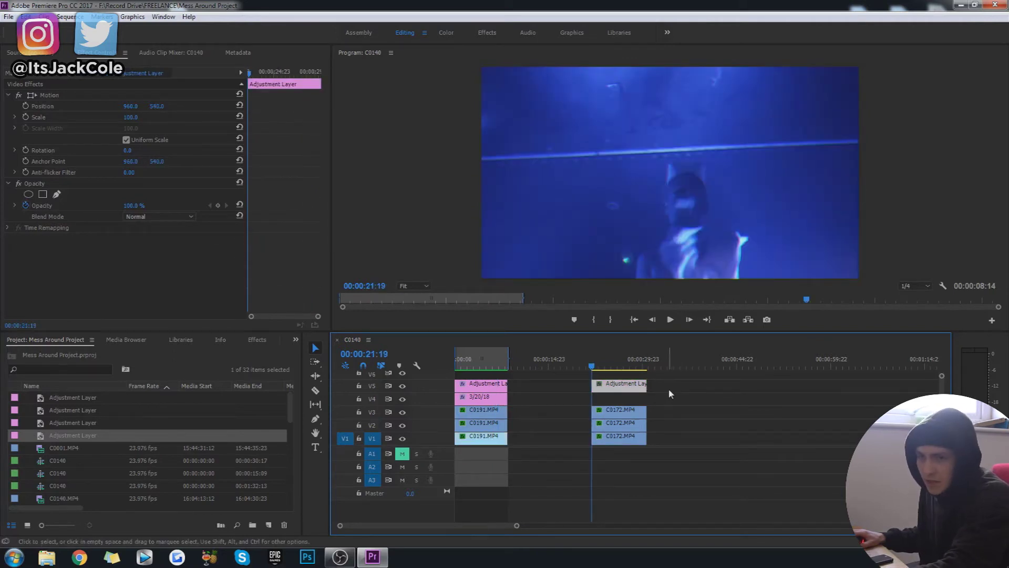
key("ctrl+s")
left_click(257, 339)
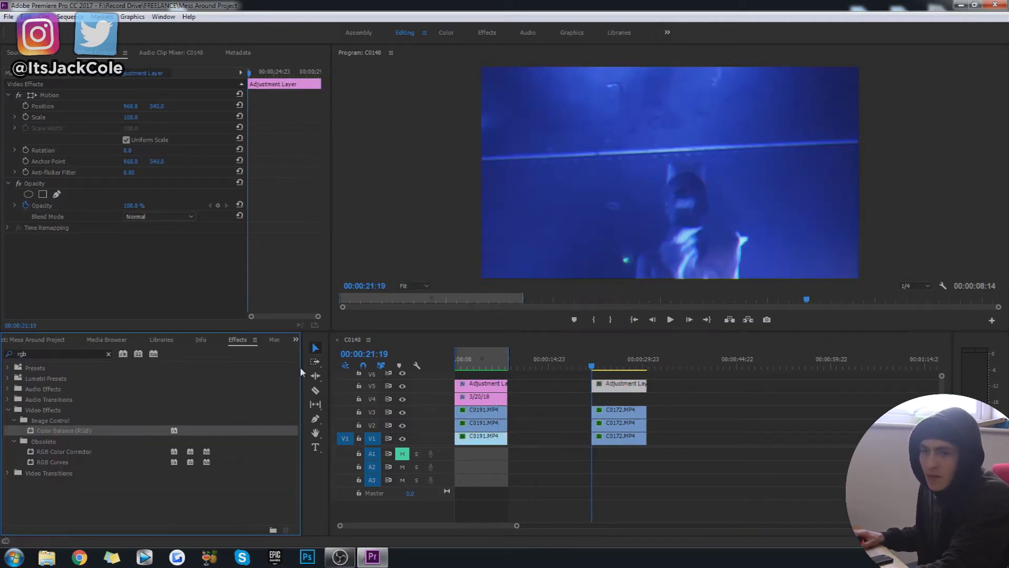
left_click(59, 353)
type("wave warp")
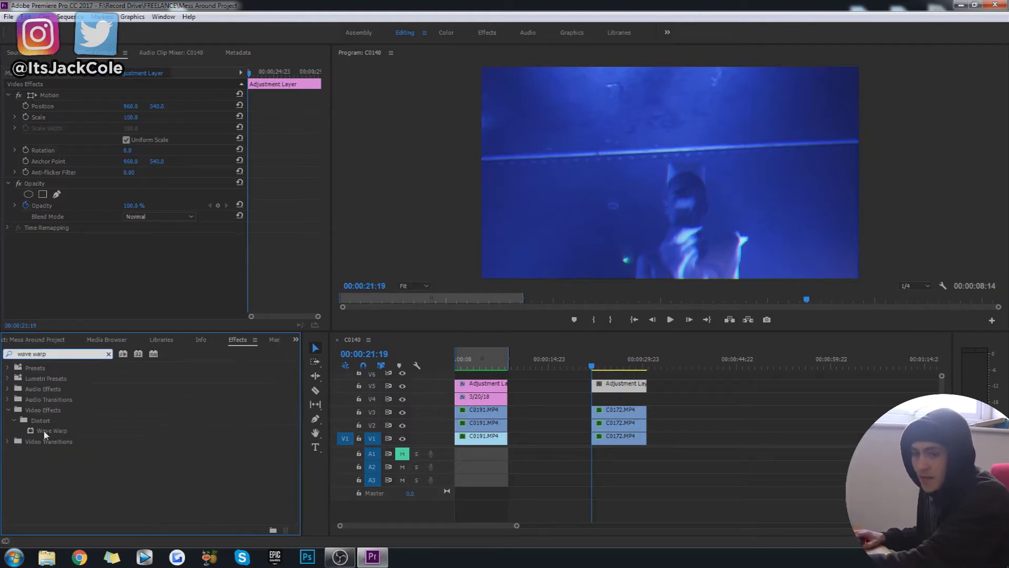
left_click_drag(44, 427, 102, 418)
left_click_drag(640, 386, 641, 386)
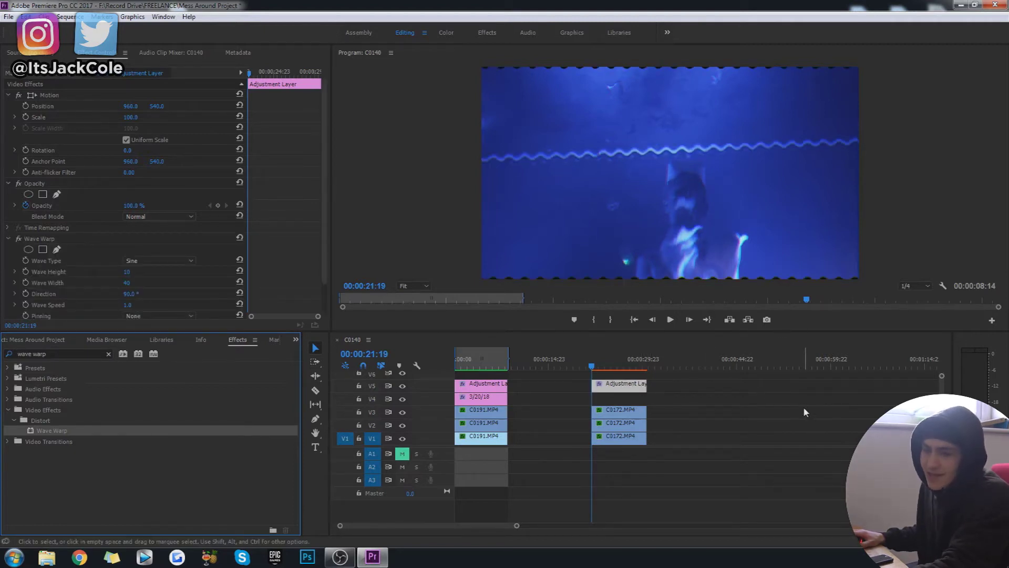
Set the adjustment layer's Wave Warp to a Square wave type, wave width 1000, direction 0° and wave speed -0.1.
left_click(148, 268)
left_click(147, 262)
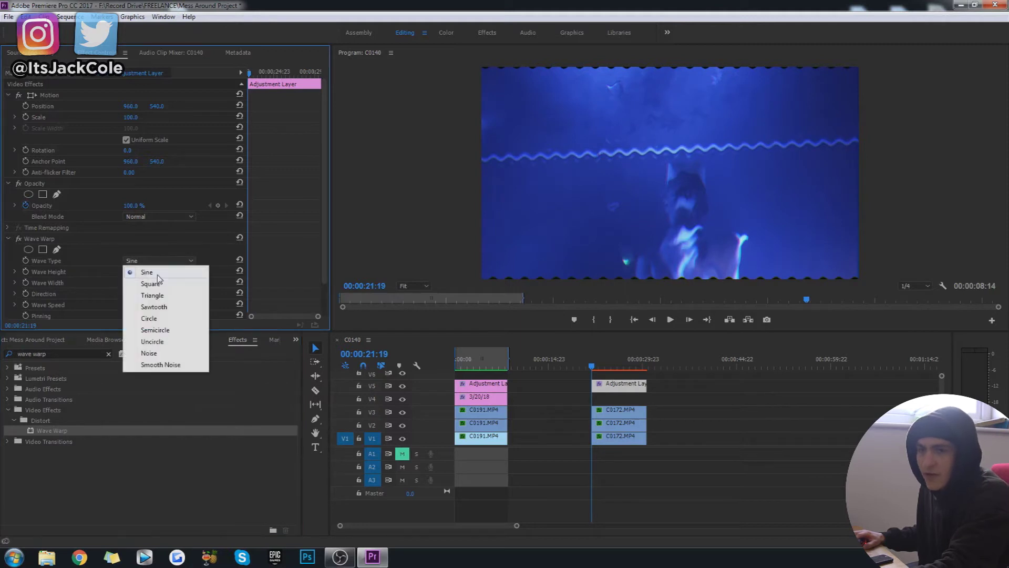
left_click(169, 284)
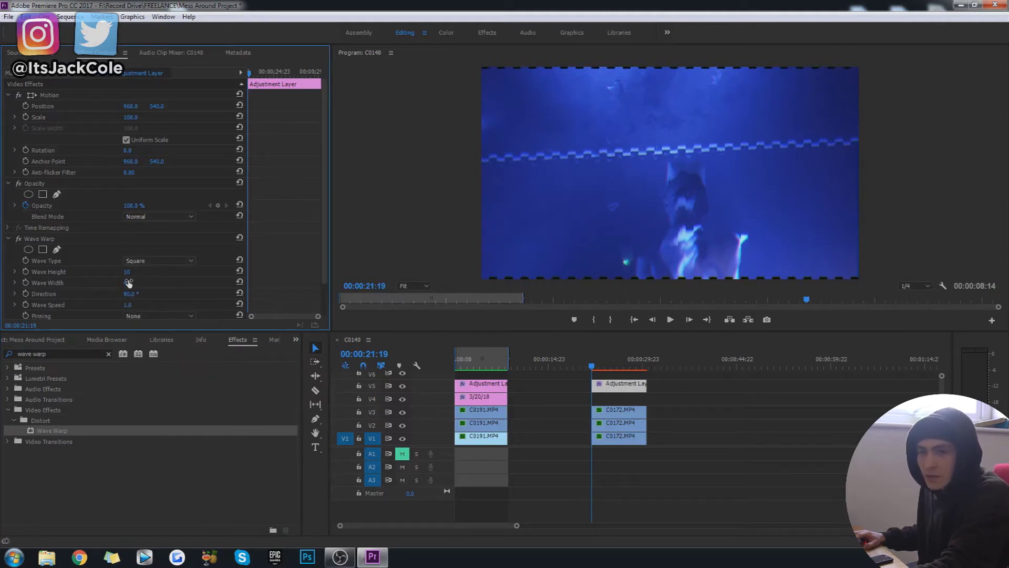
type("1000")
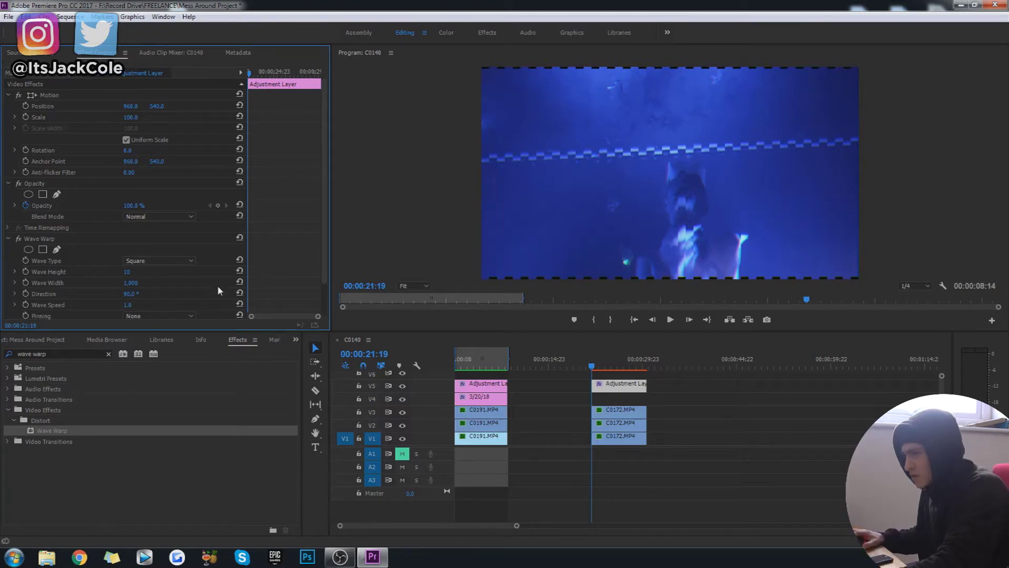
left_click(132, 294)
type("0")
key("Return")
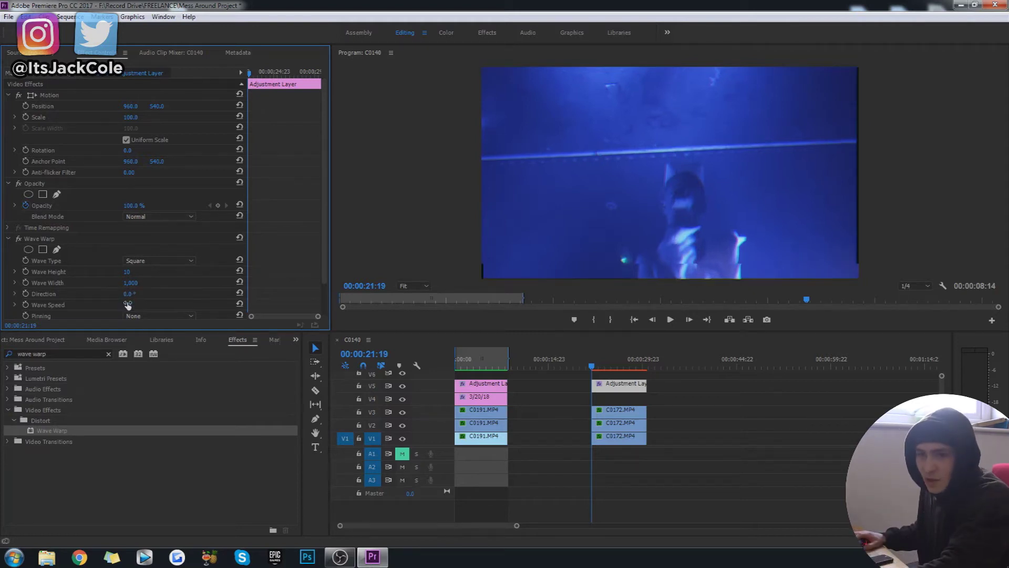
type("-0")
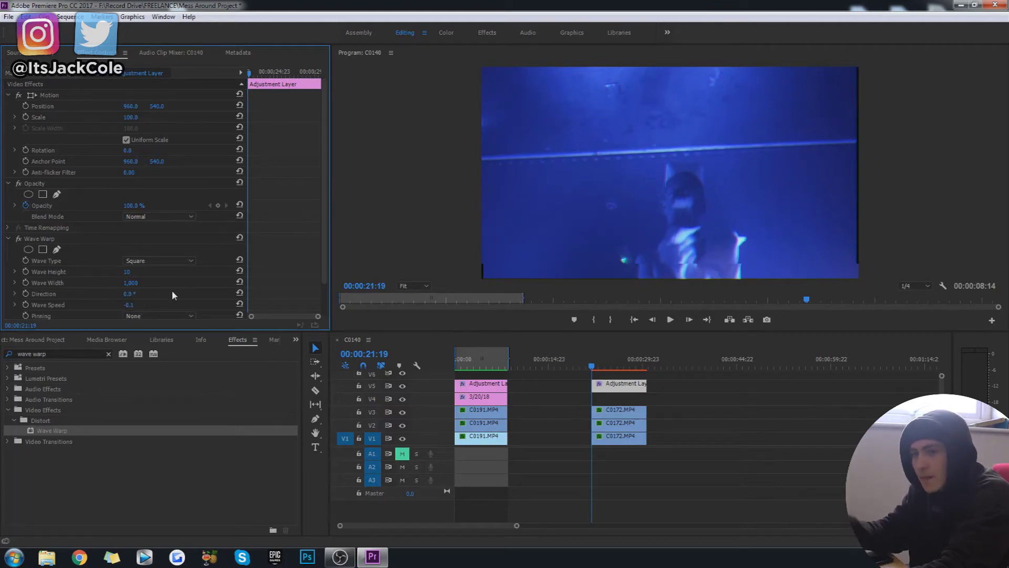
Play the C0172.MP4 stack to check the Wave Warp distortion at the frame edges.
left_click(736, 428)
key("space")
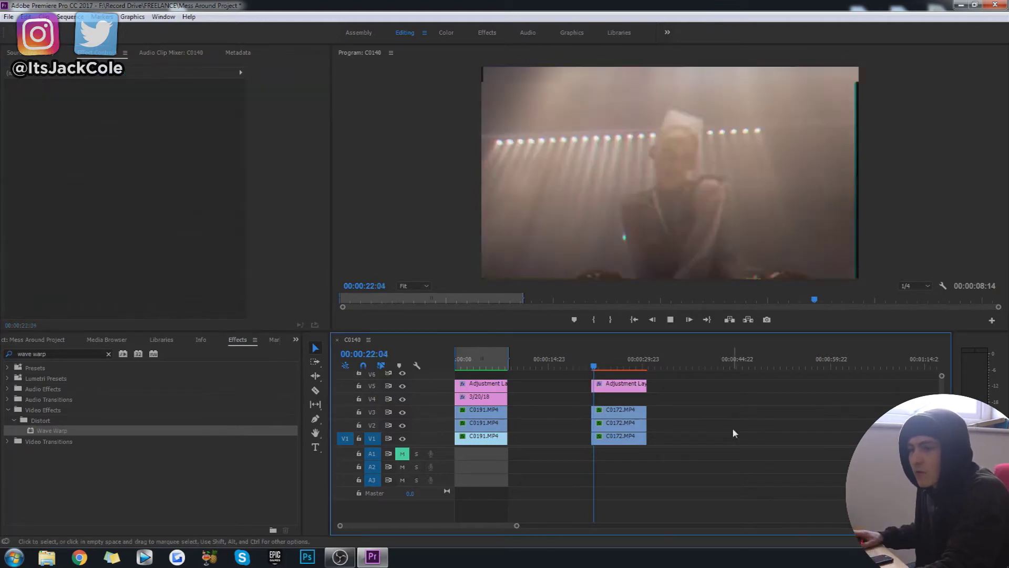
key("space")
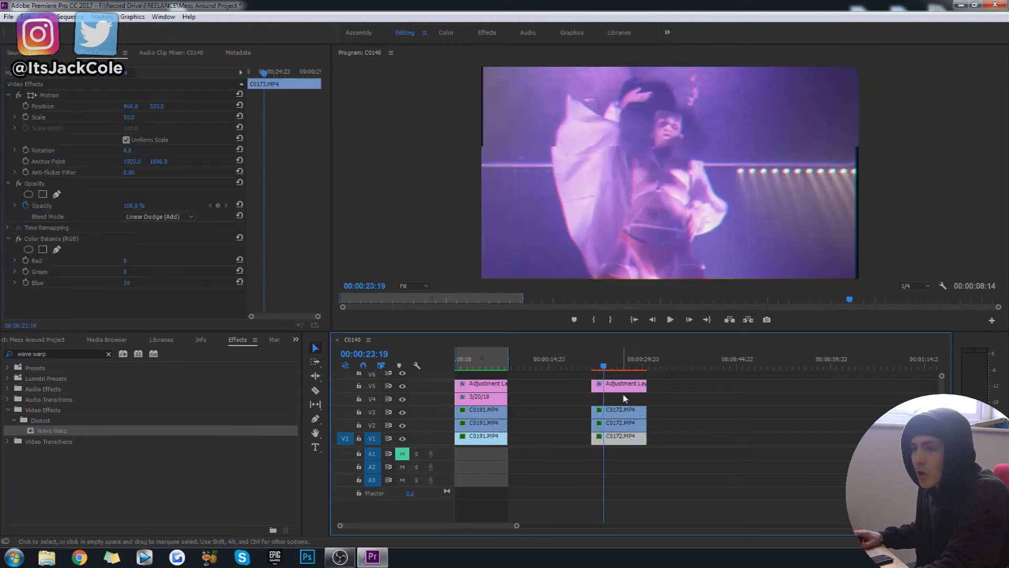
Set the Wave Warp pinning to All Edges and the wave speed to -0.5 on the adjustment layer above C0172.MP4.
left_click(619, 385)
left_click(591, 364)
scroll(281, 234, "down", 2)
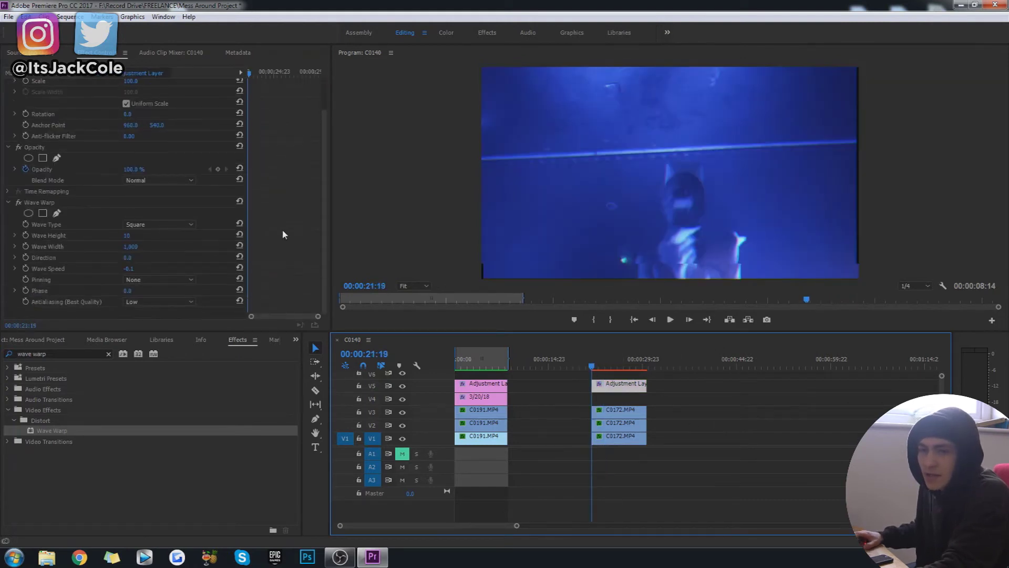
left_click(166, 281)
left_click(157, 303)
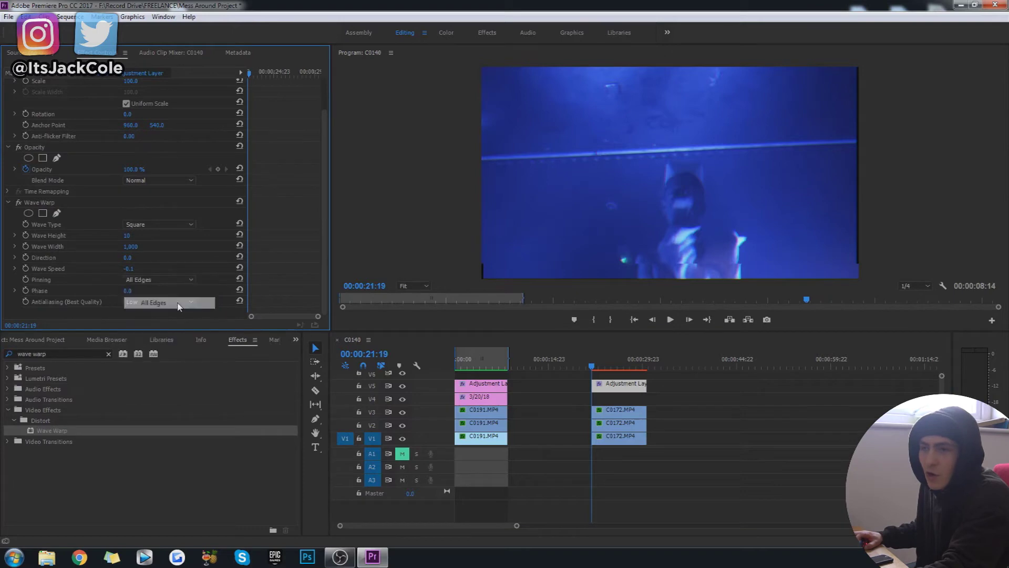
left_click(780, 446)
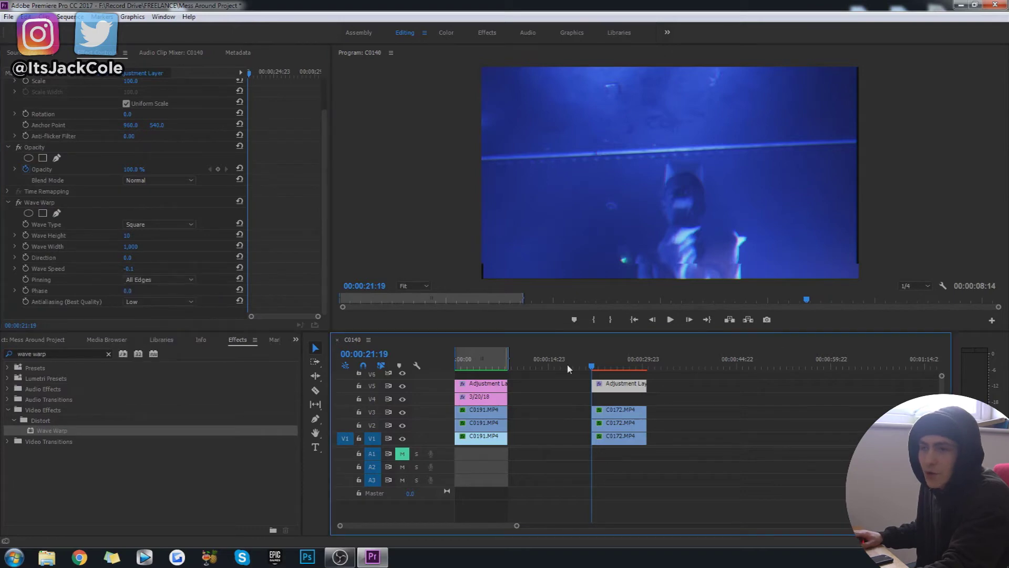
left_click(131, 269)
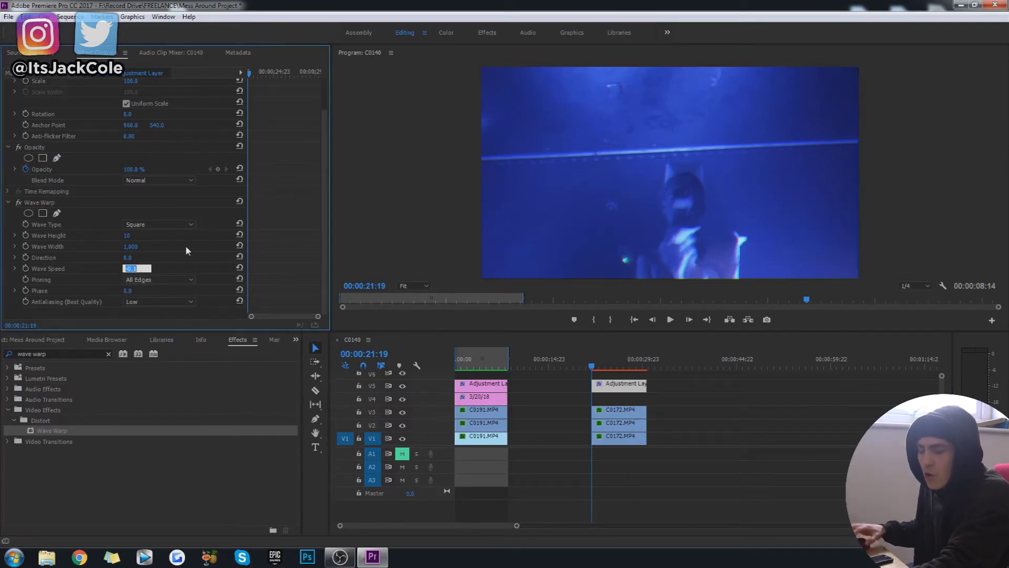
type("-0.5")
key("Return")
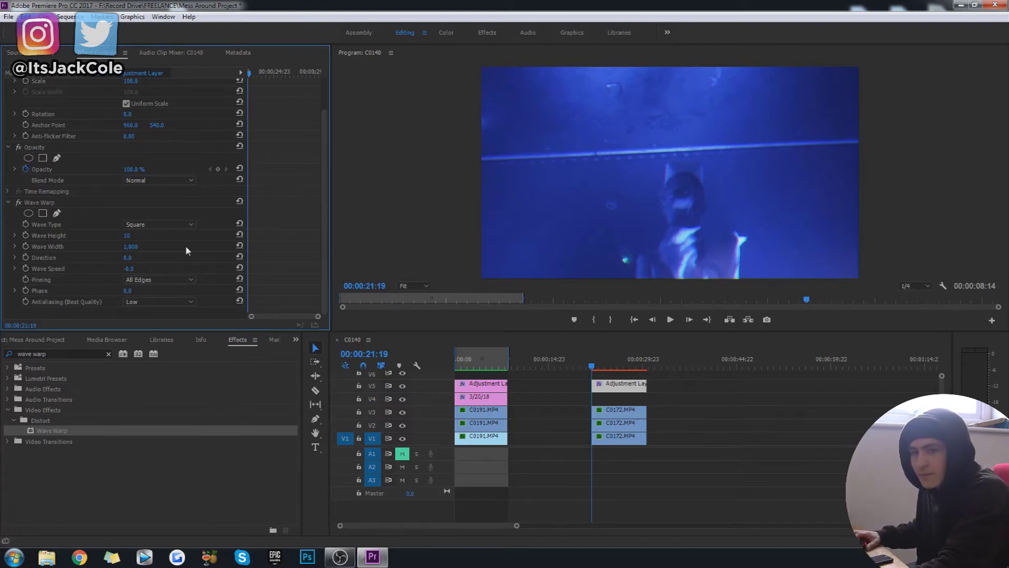
Play the C0172.MP4 stack from its start to review the faster Wave Warp and save the project.
key("space")
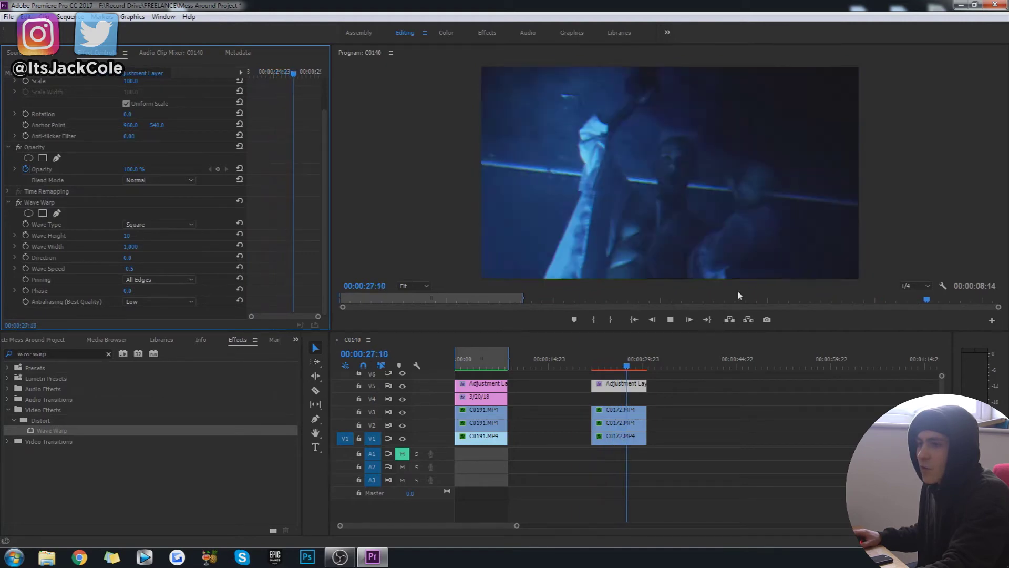
left_click(582, 360)
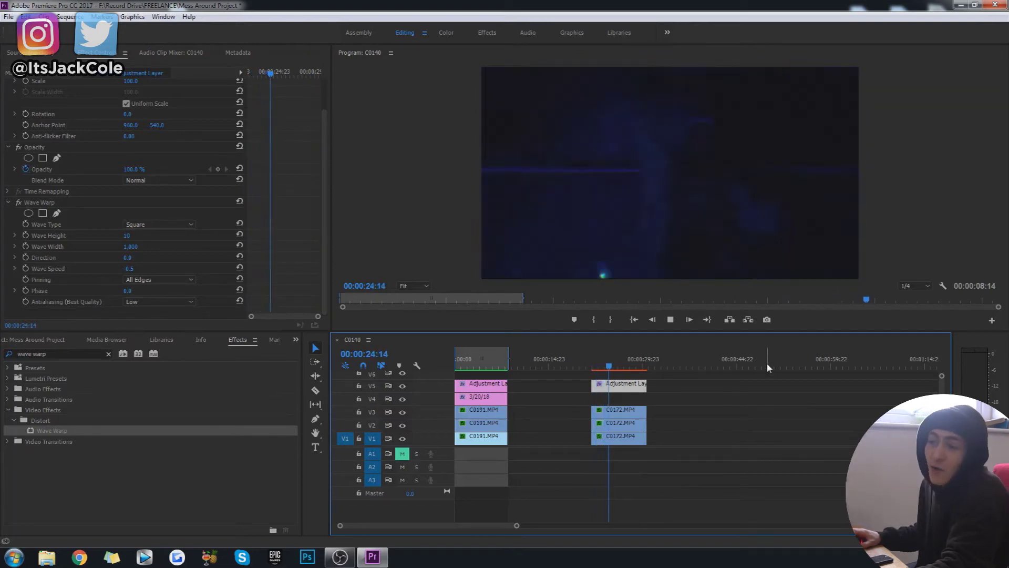
key("space")
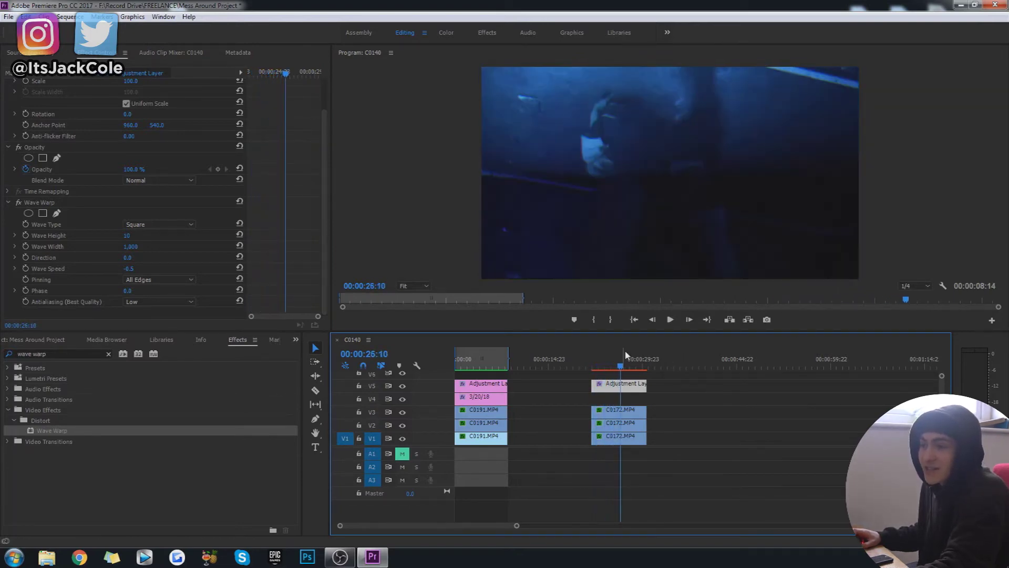
left_click(591, 368)
key("space")
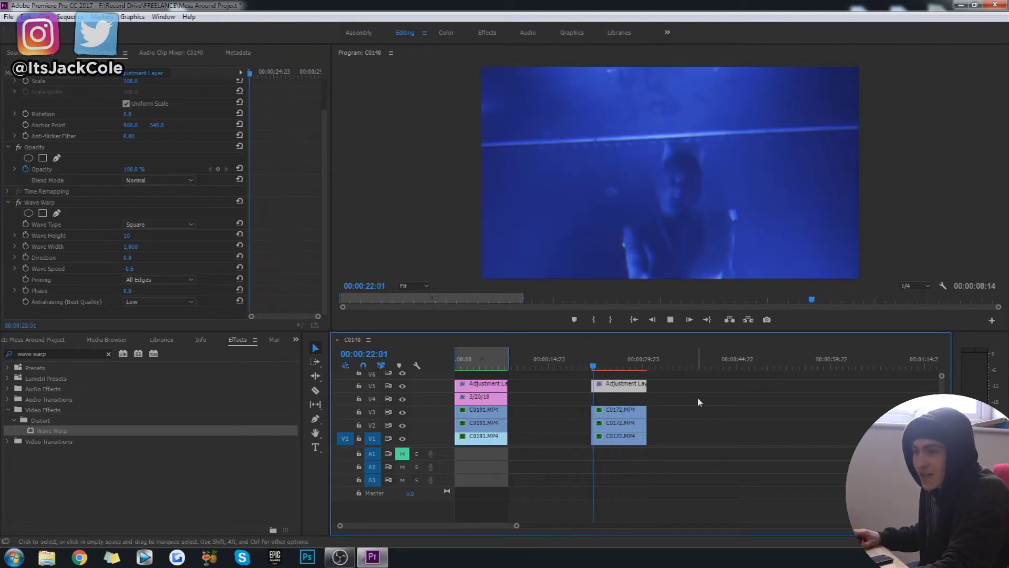
key("Return")
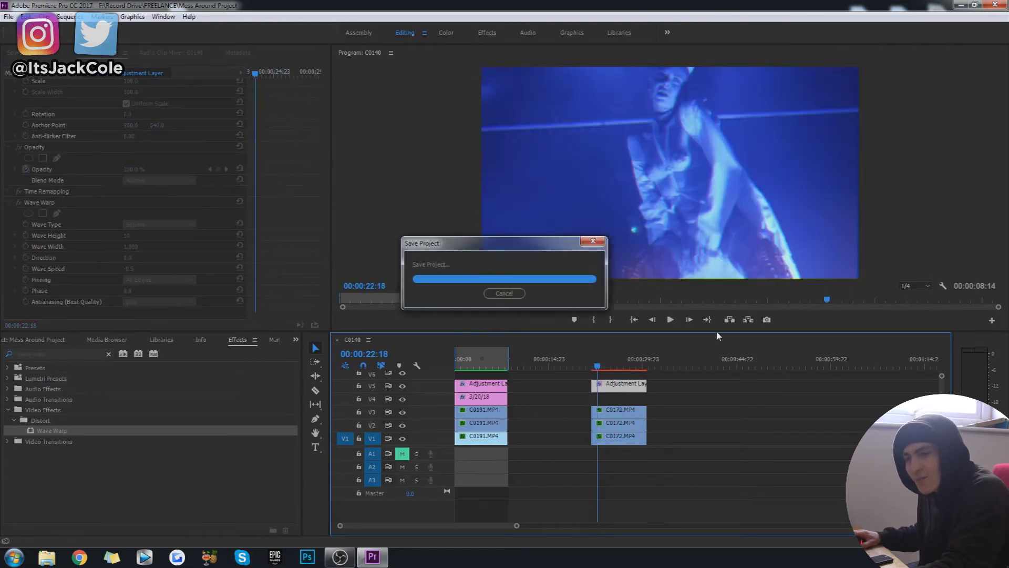
Find the Noise video effect and apply it to the adjustment layer above the C0172.MP4 clips.
left_click(58, 353)
key("ctrl+a")
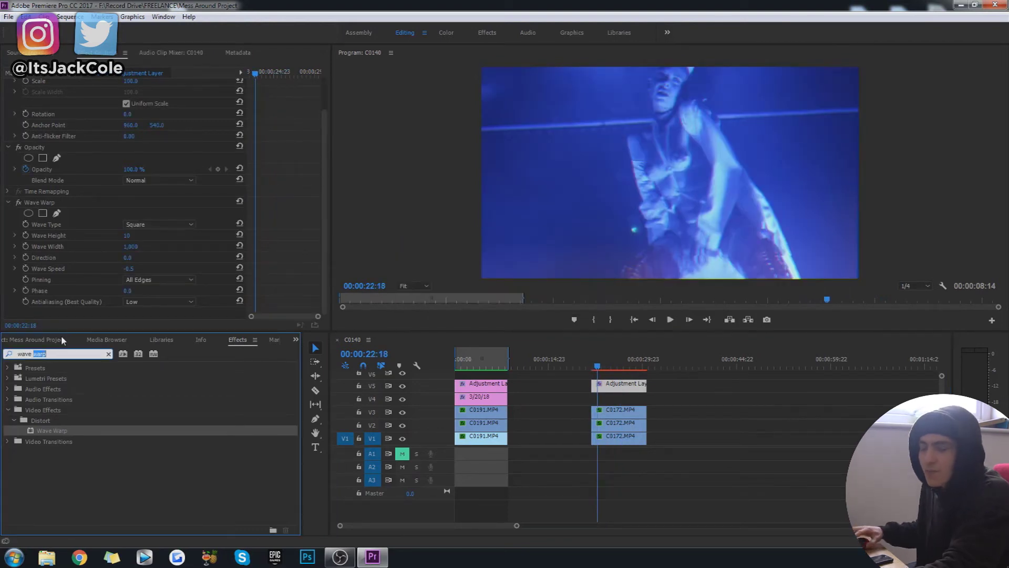
type("noise")
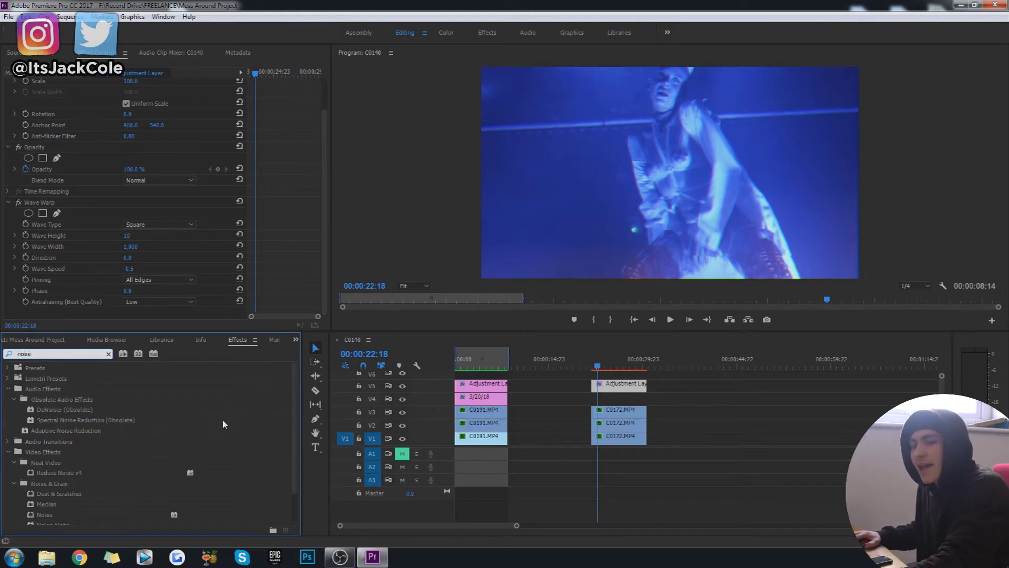
scroll(120, 472, "down", 1)
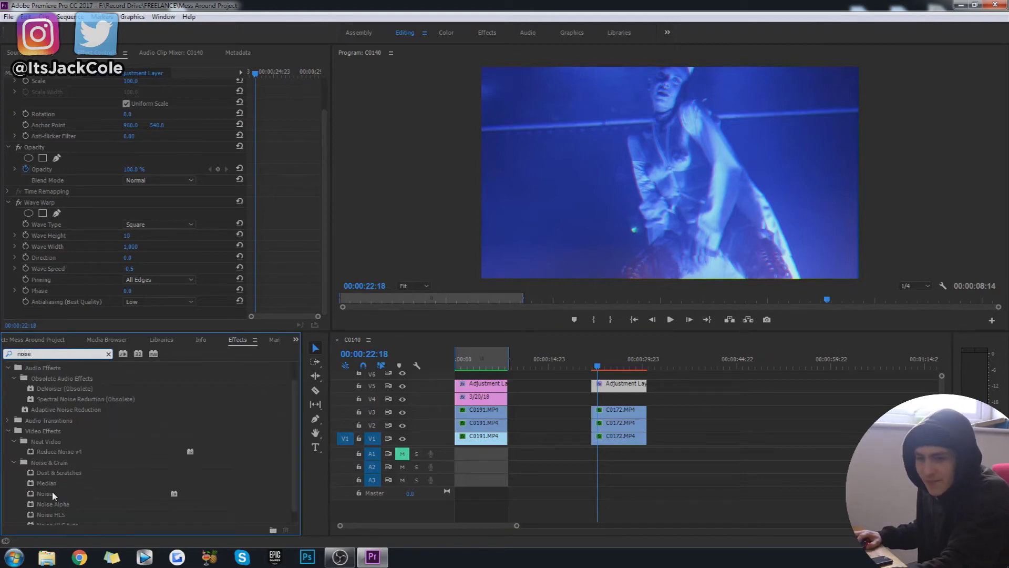
left_click_drag(32, 496, 422, 460)
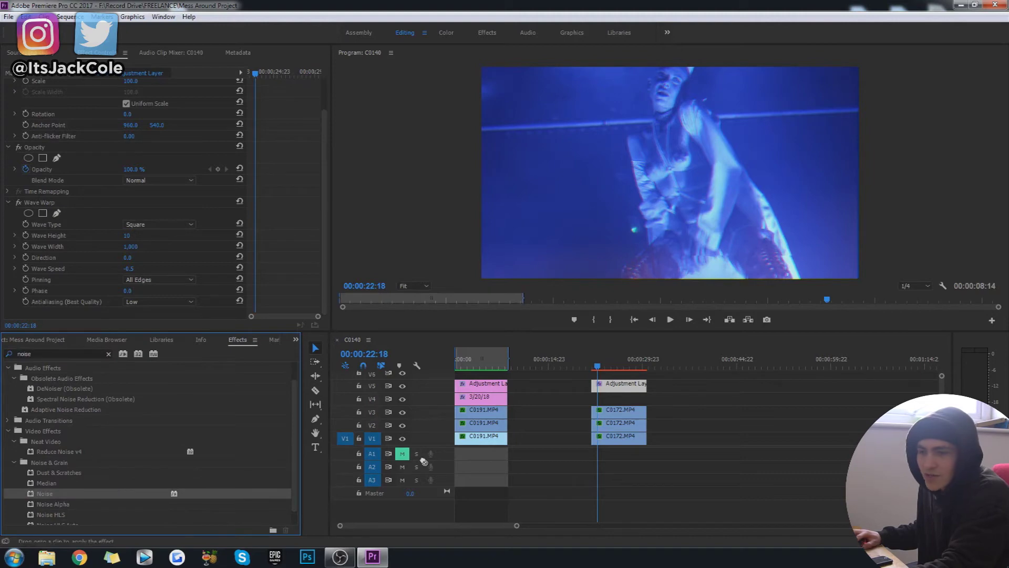
left_click_drag(609, 384, 628, 382)
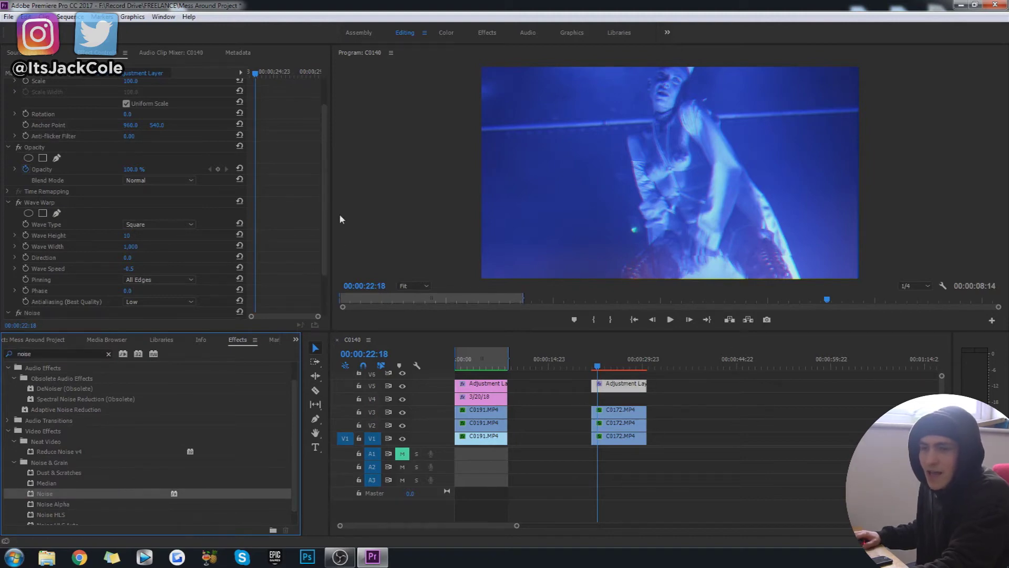
Set the adjustment layer's amount of noise to 5%.
left_click_drag(322, 216, 324, 254)
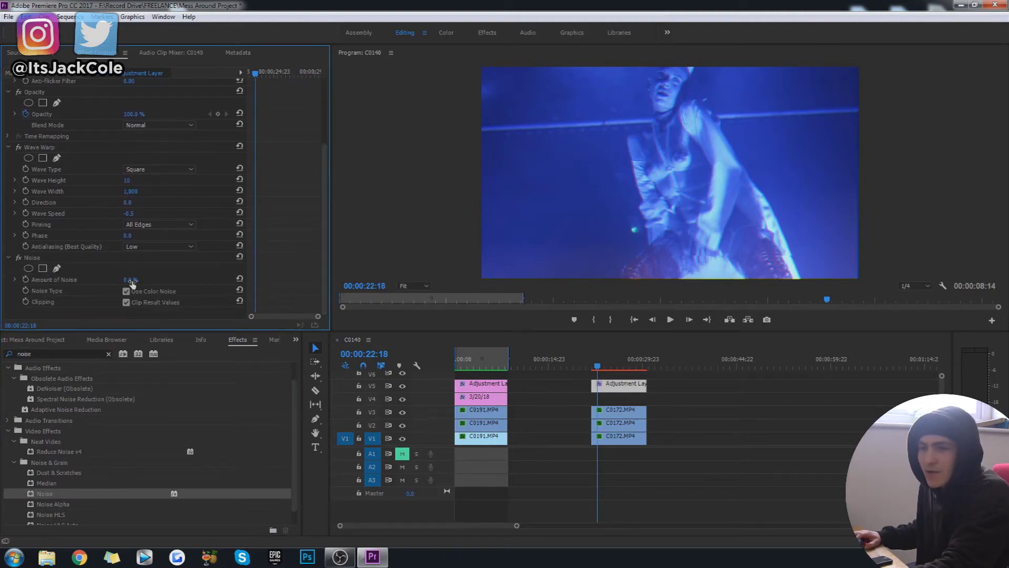
key("Print")
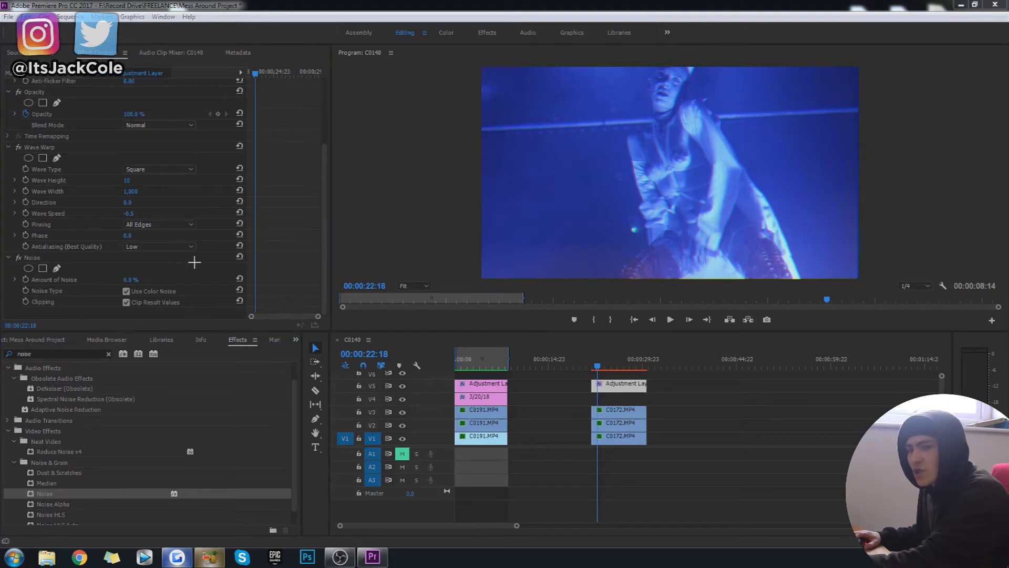
left_click(131, 279)
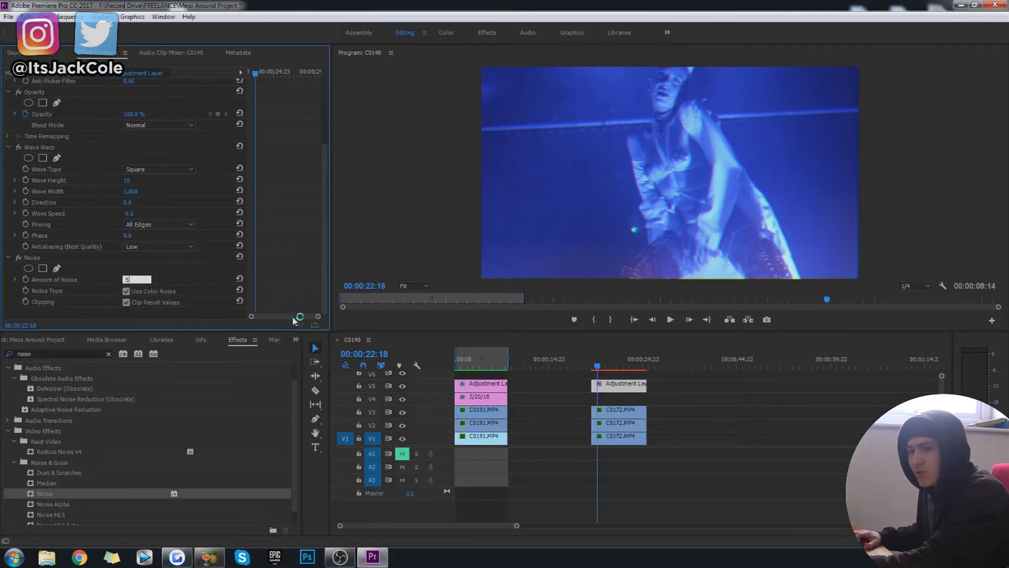
left_click(695, 421)
Play the C0172.MP4 stack repeatedly from its start to review the added noise and save the project.
key("Up")
key("d")
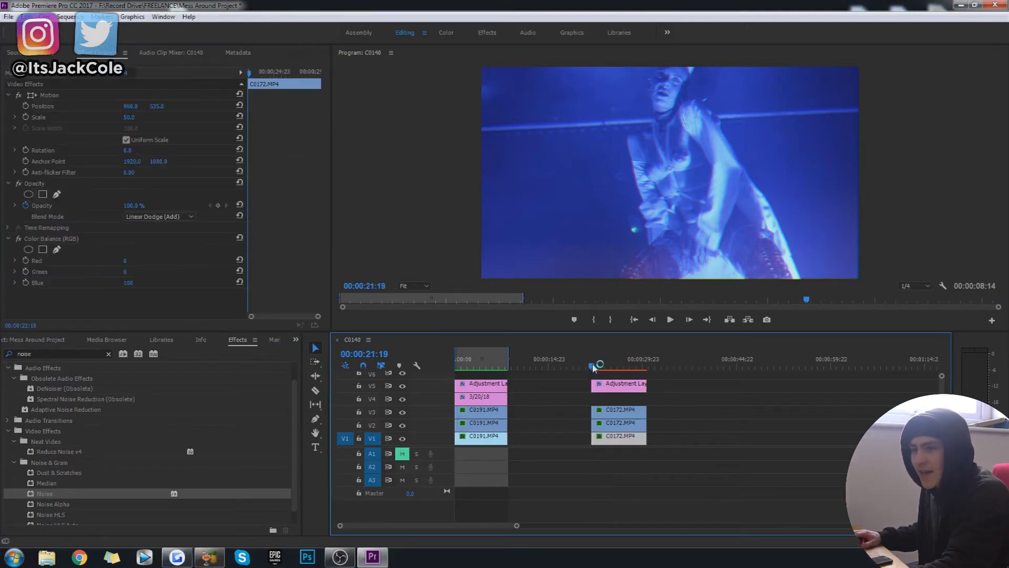
left_click(683, 412)
key("space")
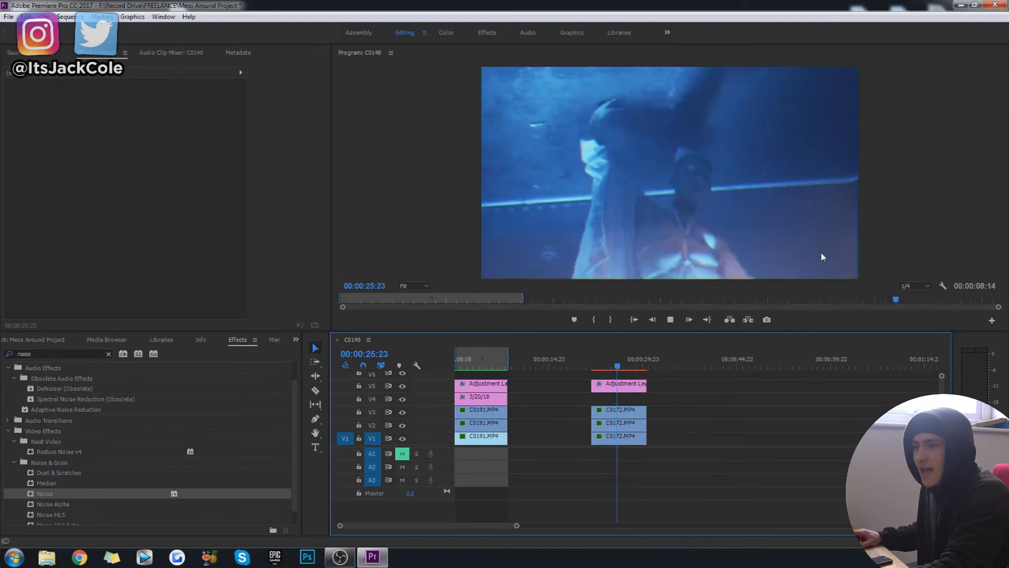
left_click(705, 272)
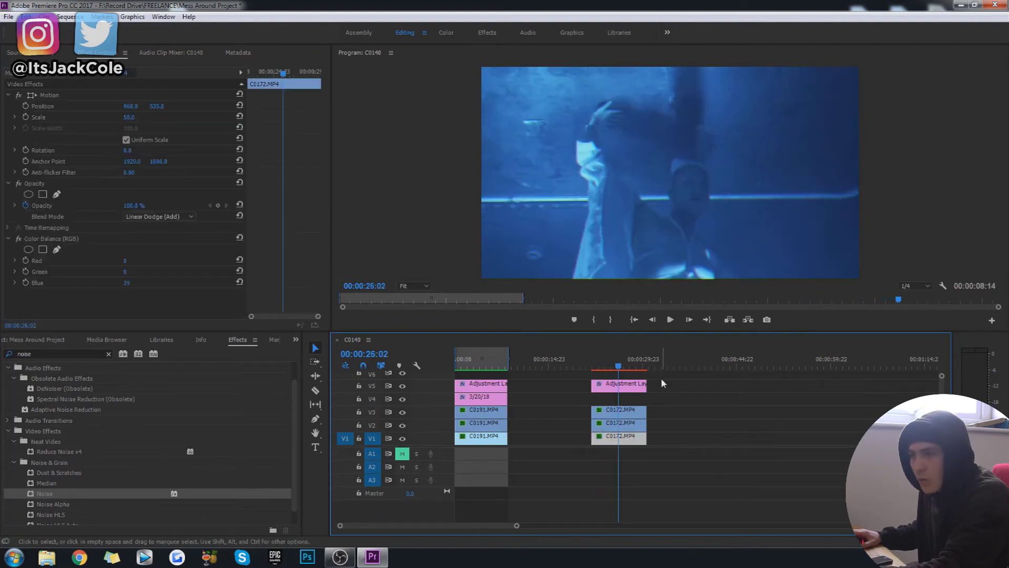
key("space")
key("space")
left_click(594, 368)
key("space")
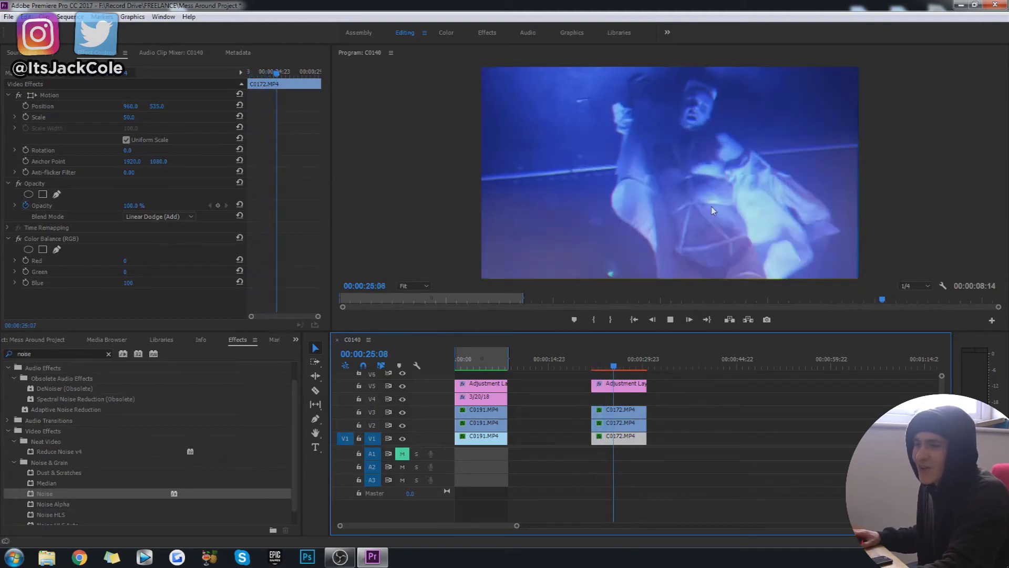
key("space")
left_click(593, 367)
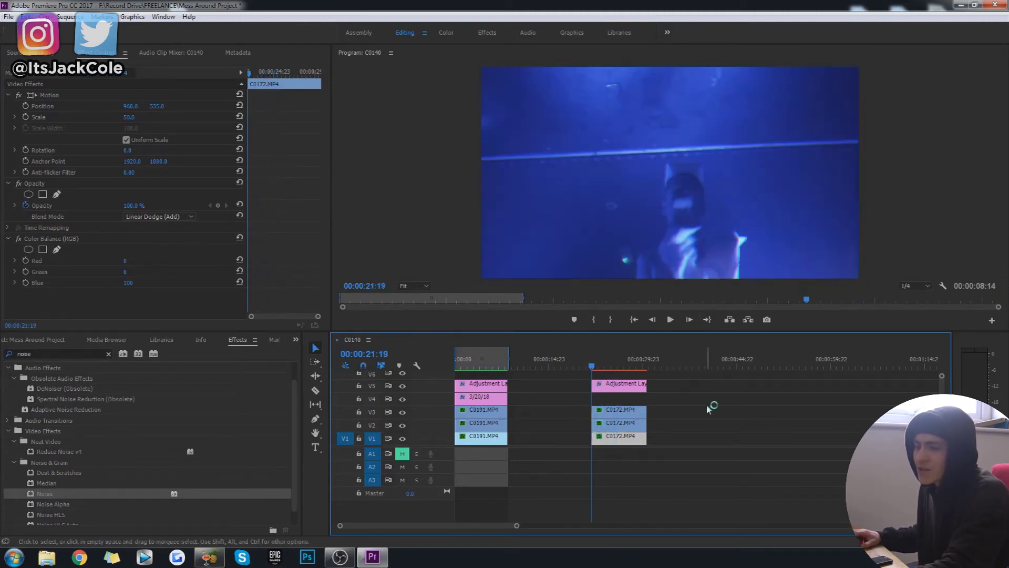
left_click(707, 406)
key("ctrl+s")
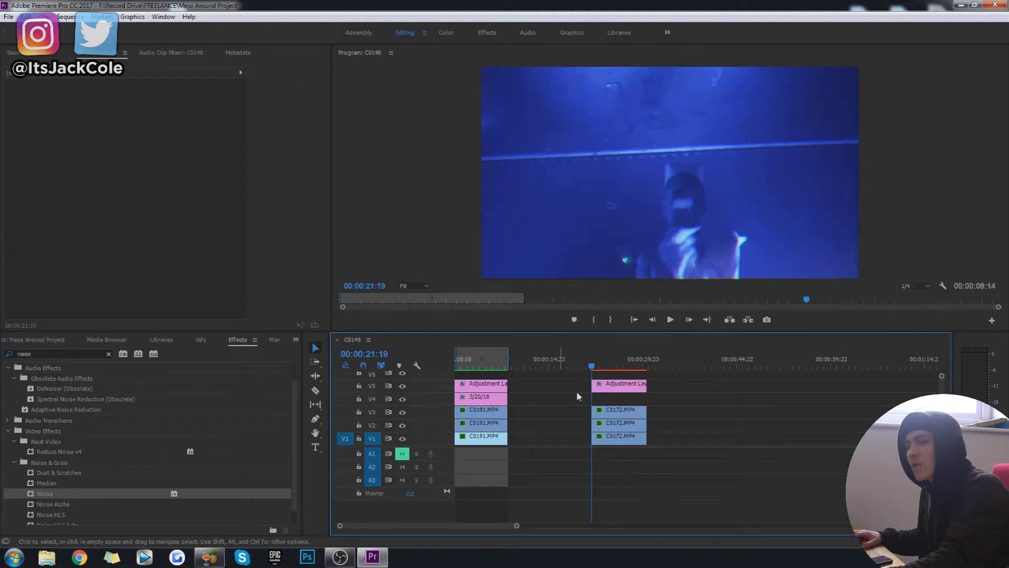
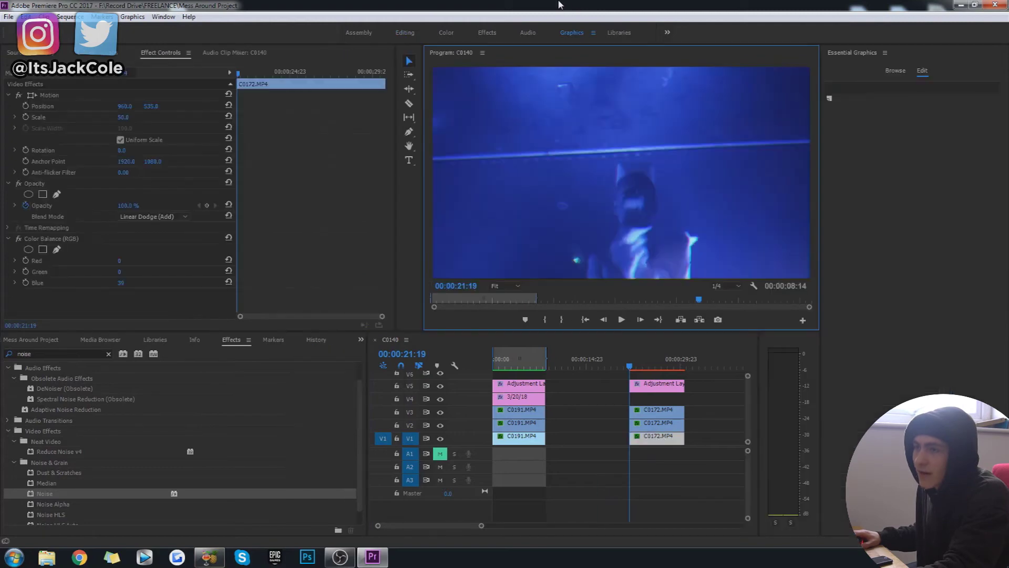
Add the "Your Title Here" graphic template on V4, between the C0172.MP4 clips and the adjustment layer, and show a frame within it.
left_click(898, 74)
left_click_drag(868, 253, 685, 400)
left_click(648, 361)
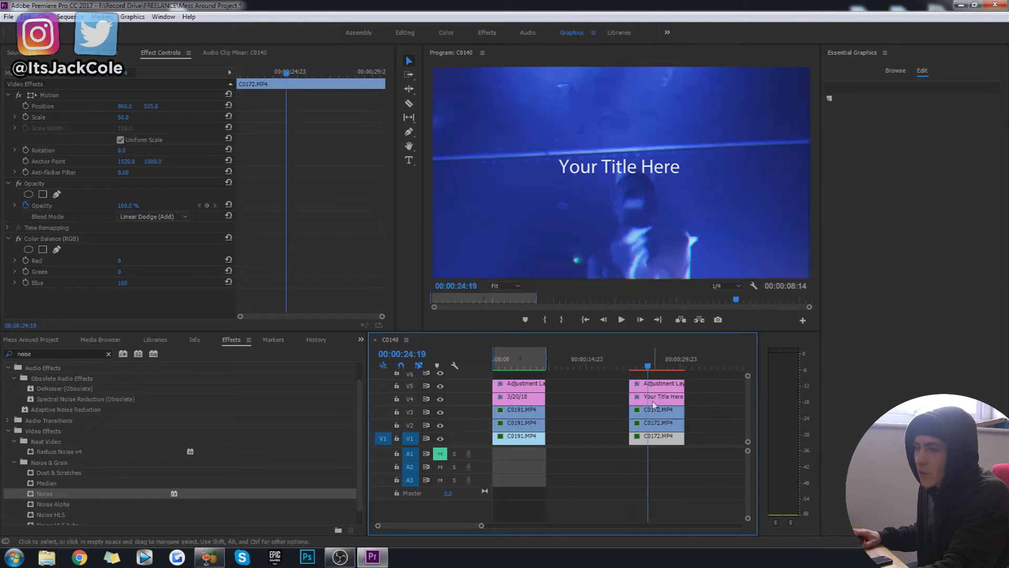
Replace the "Your Title Here" text with 3/20/18 and set its font to Flatwheat.
left_click(658, 399)
left_click(591, 169)
left_click(408, 160)
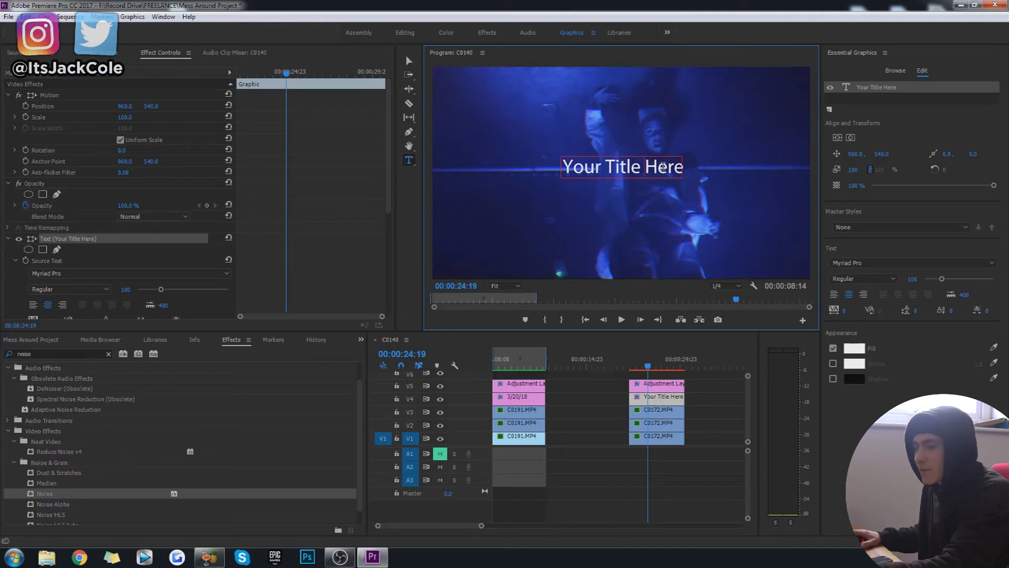
triple_click(663, 167)
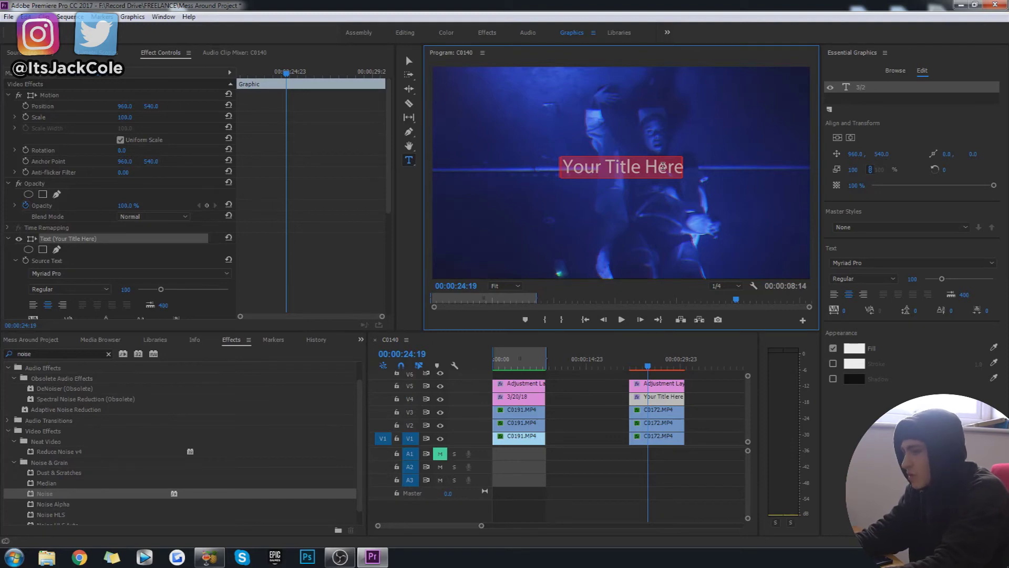
type("3/20/")
type("2018")
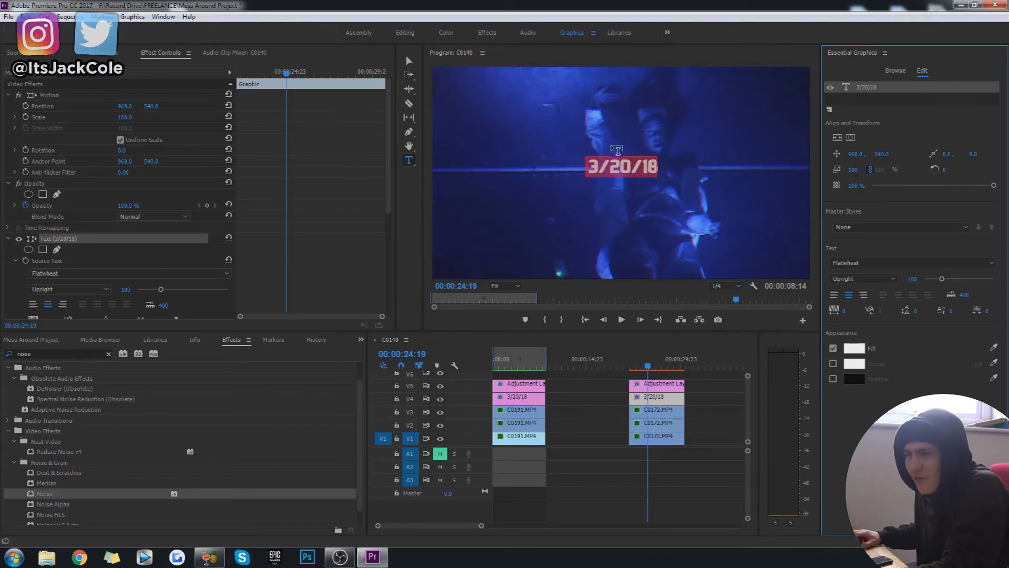
Move the 3/20/18 title to the upper-right area of the video frame, at about 1595, 209.
left_click(408, 62)
left_click(636, 165)
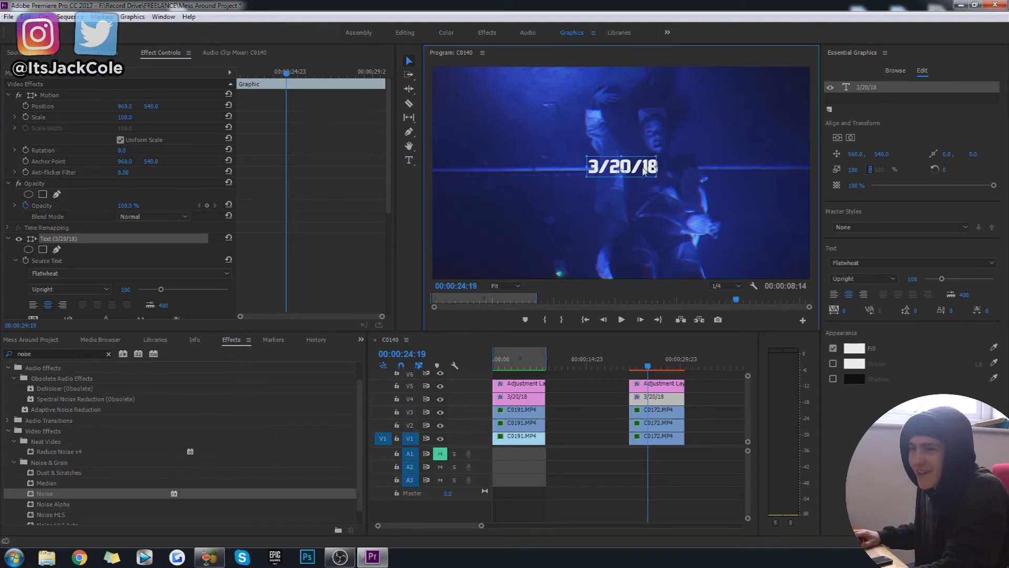
left_click_drag(657, 166, 771, 103)
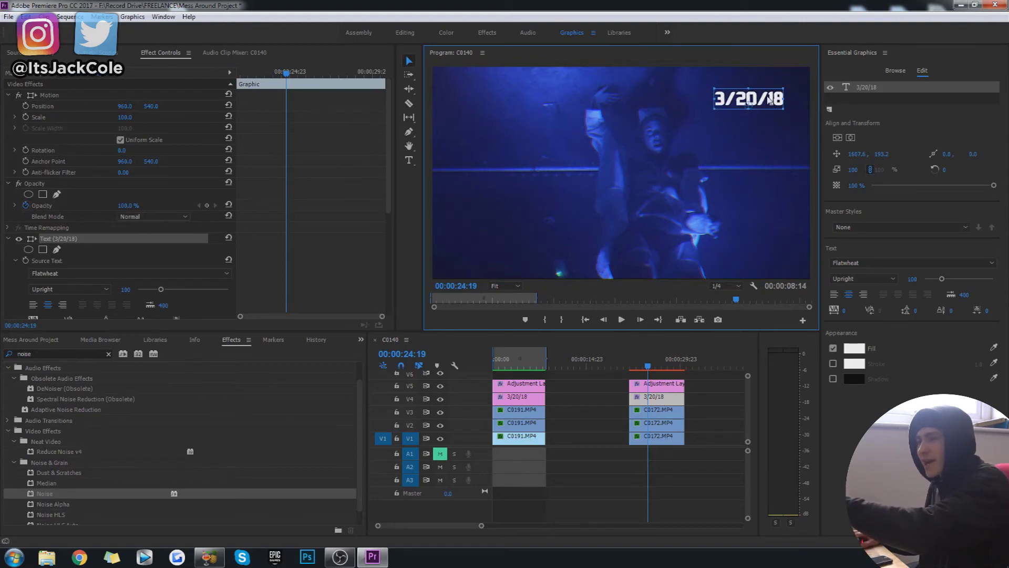
left_click_drag(766, 103, 766, 106)
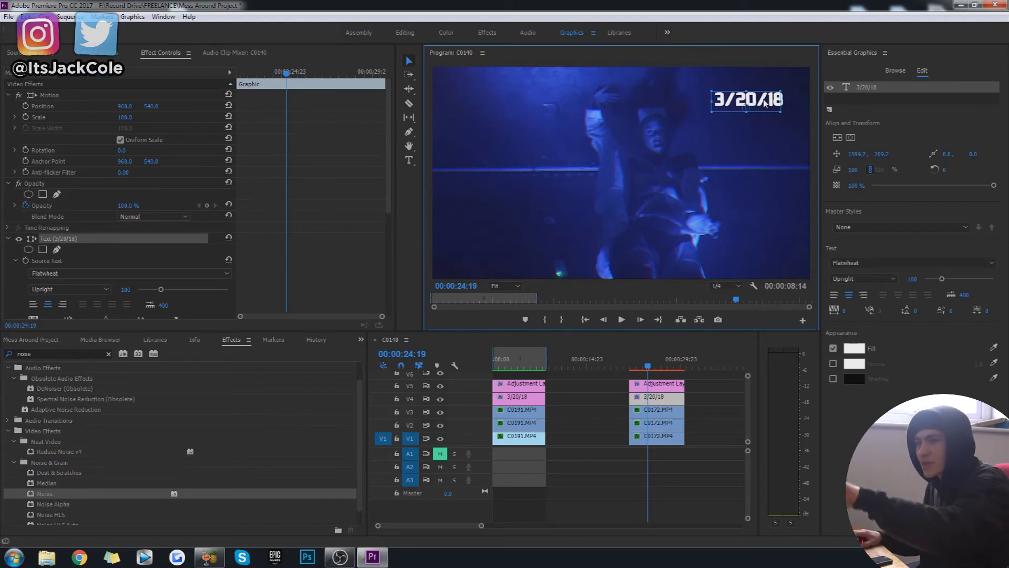
left_click(713, 431)
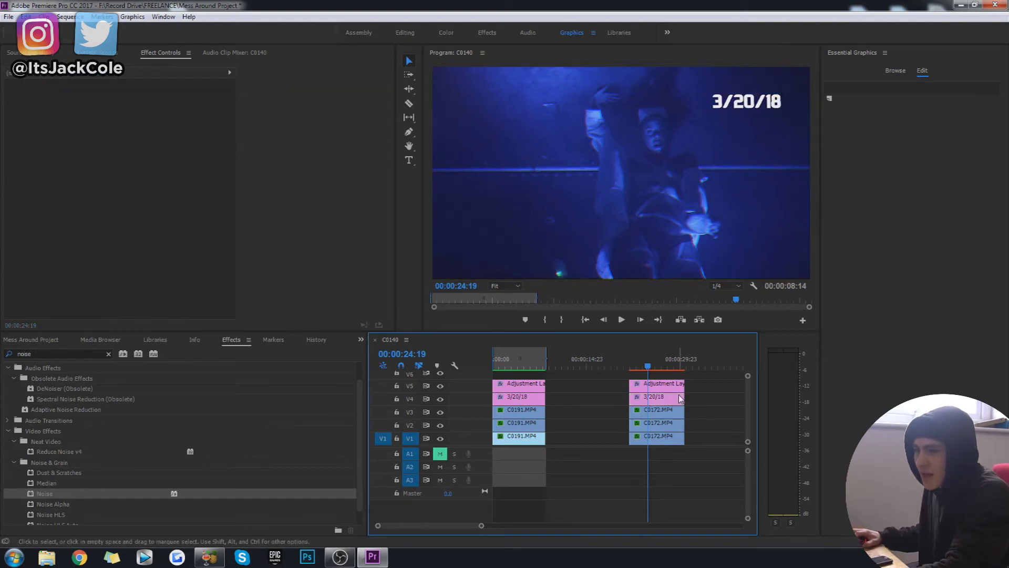
Apply the Fast Blur effect to the 3/20/18 title above the C0172.MP4 clips, with Blurriness 4.0.
left_click(659, 395)
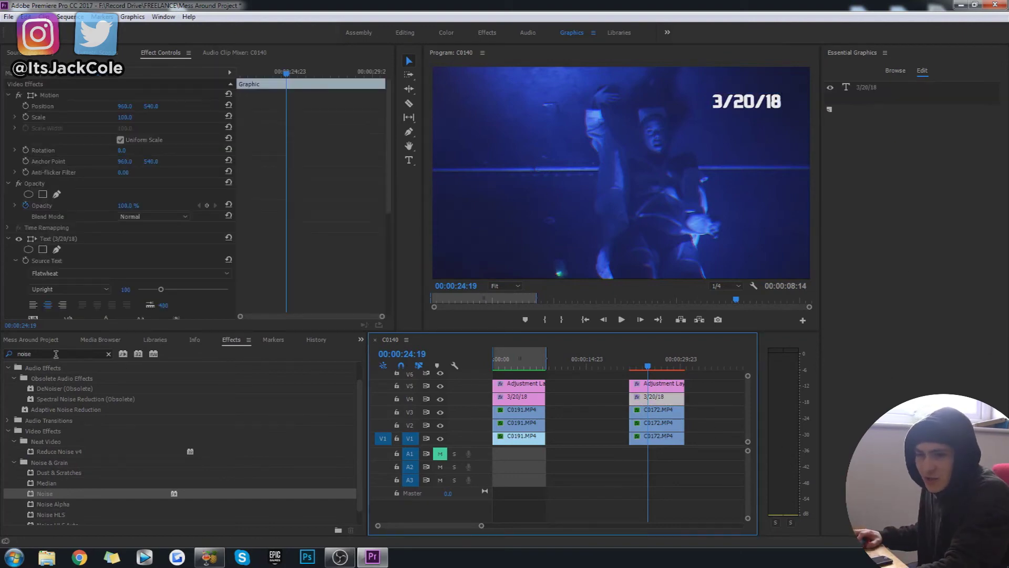
double_click(55, 354)
type("FAST")
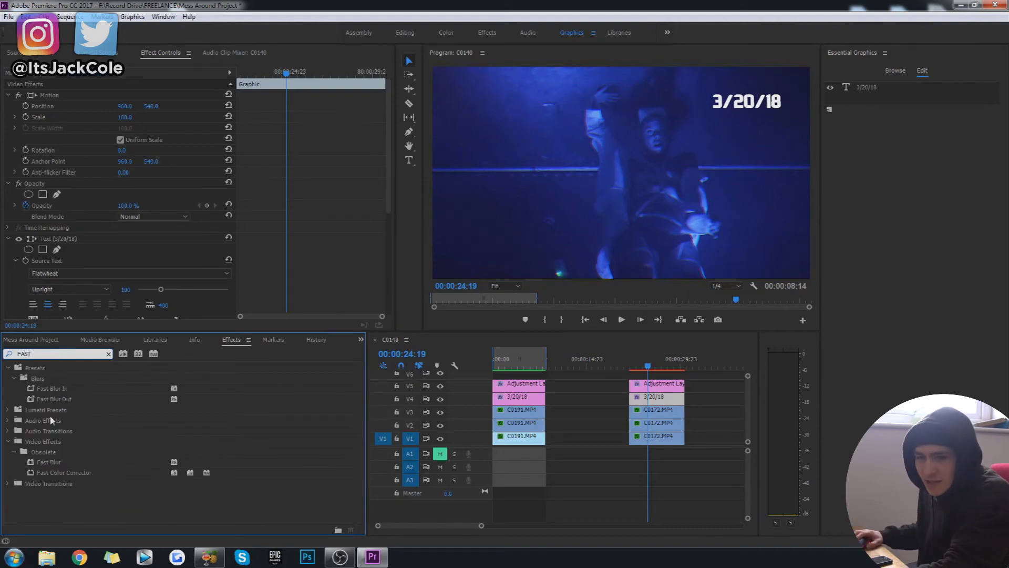
left_click_drag(50, 460, 657, 400)
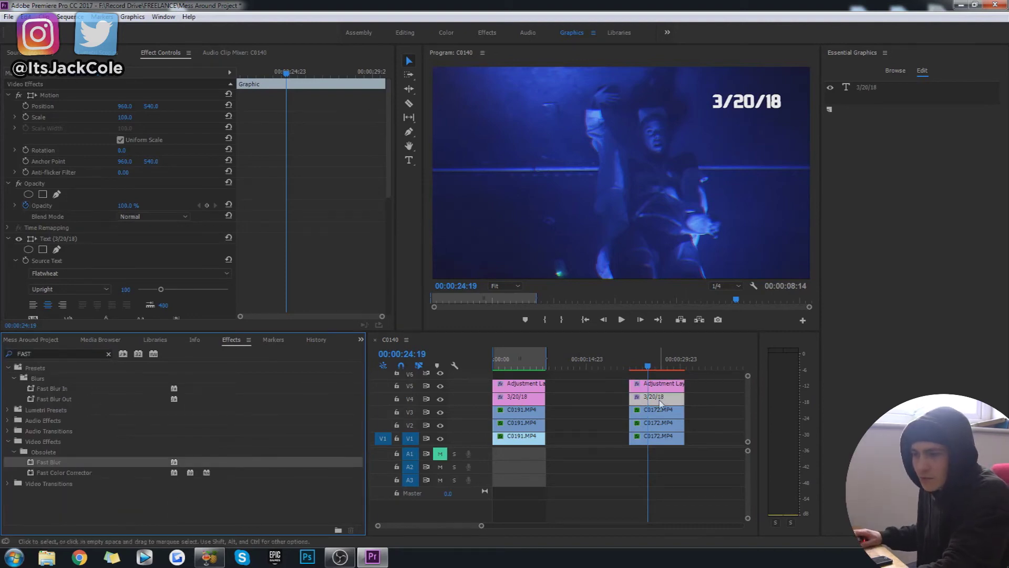
left_click_drag(394, 163, 391, 281)
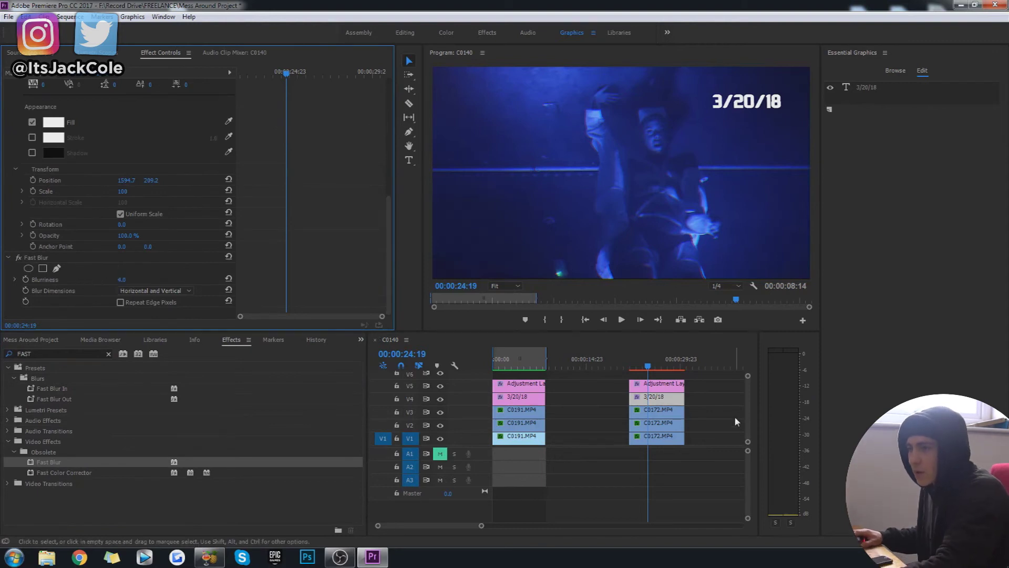
Save the project and set the sequence in and out points to the start and end of the C0172.MP4 stack.
left_click(640, 378)
key("Up")
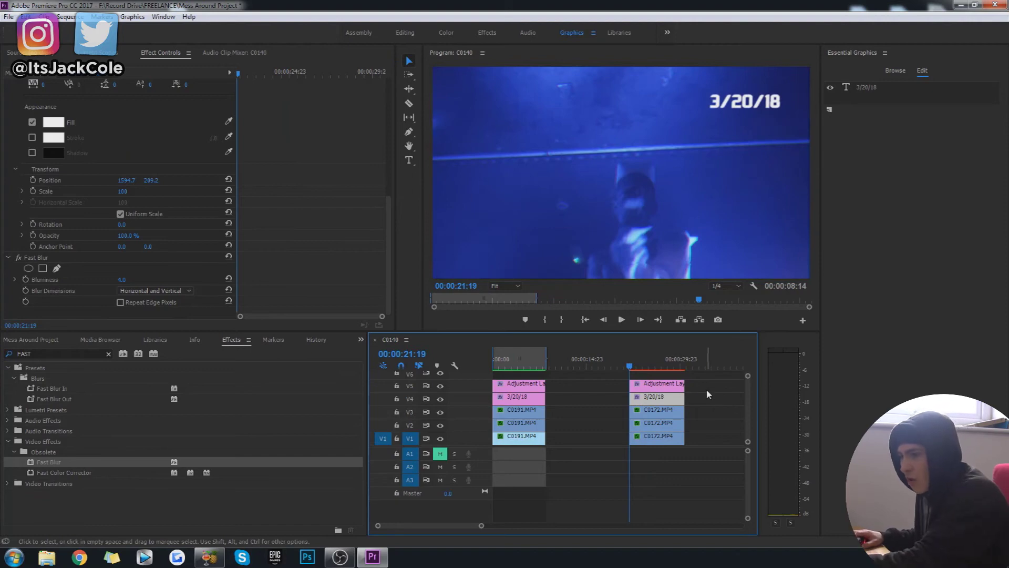
key("ctrl+s")
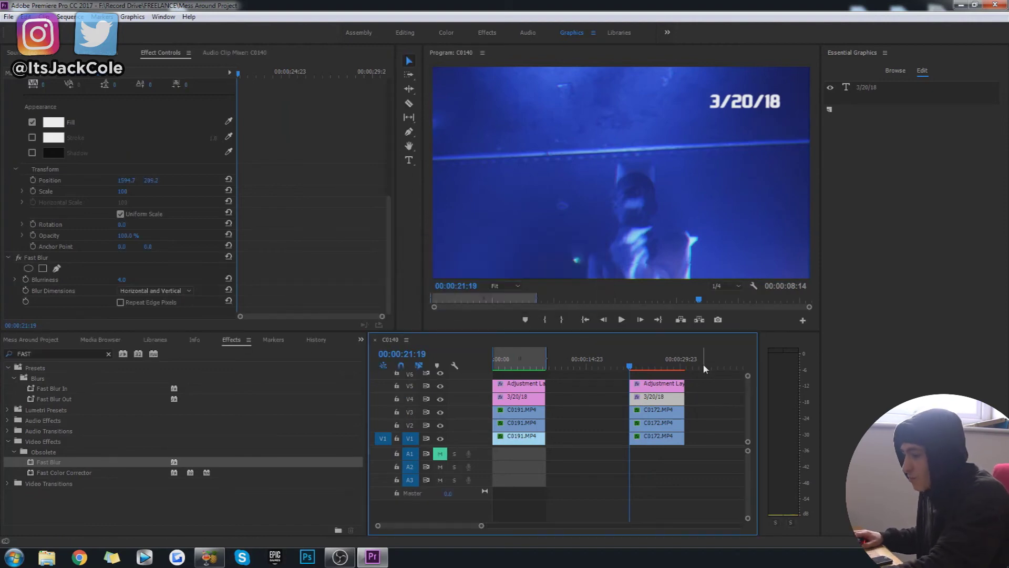
key("i")
key("Down")
key("o")
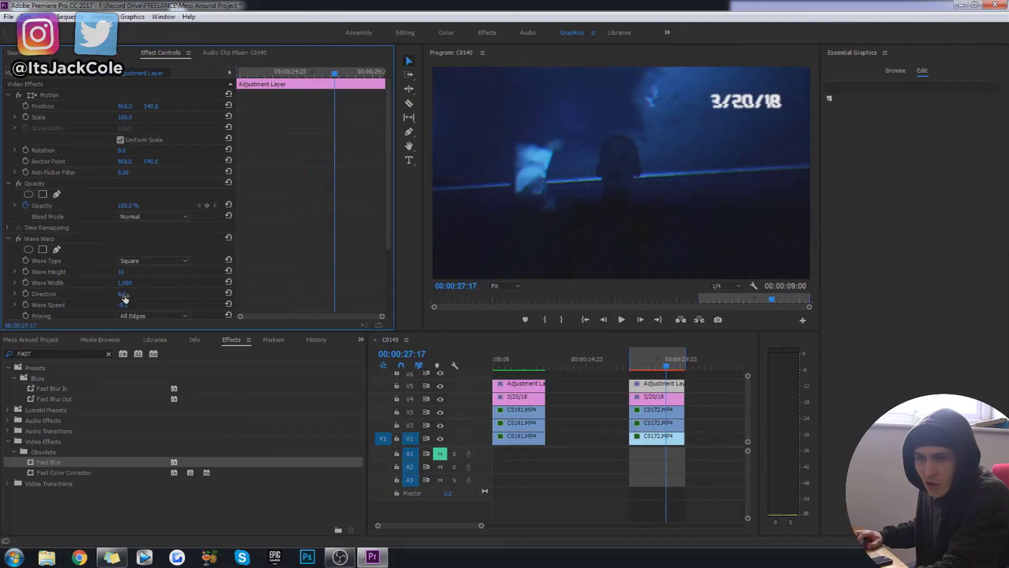
Try a Wave Warp Wave Speed of -0.5 on the adjustment layer above C0172.MP4 and play the result.
left_click(124, 305)
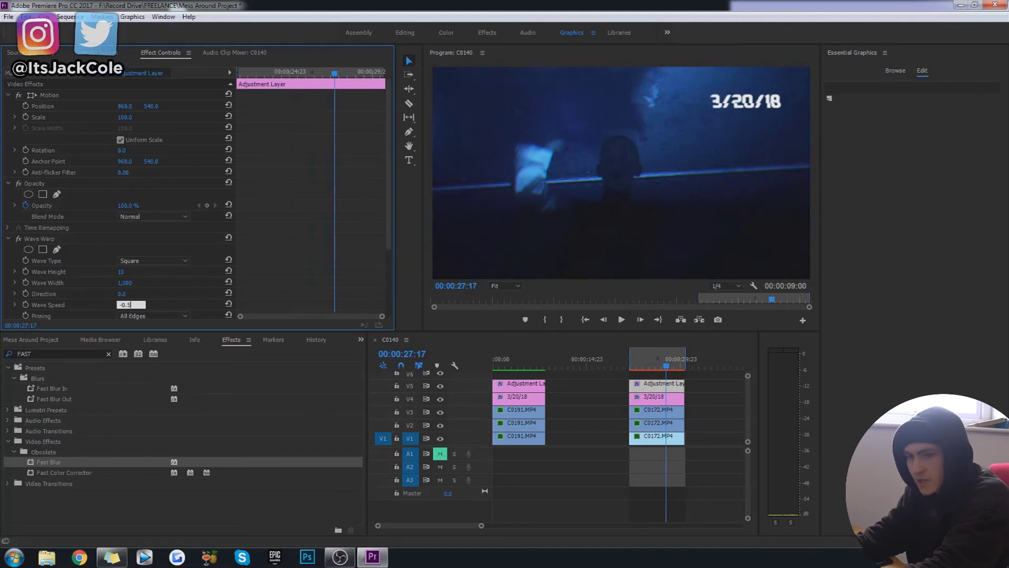
left_click(585, 319)
key("space")
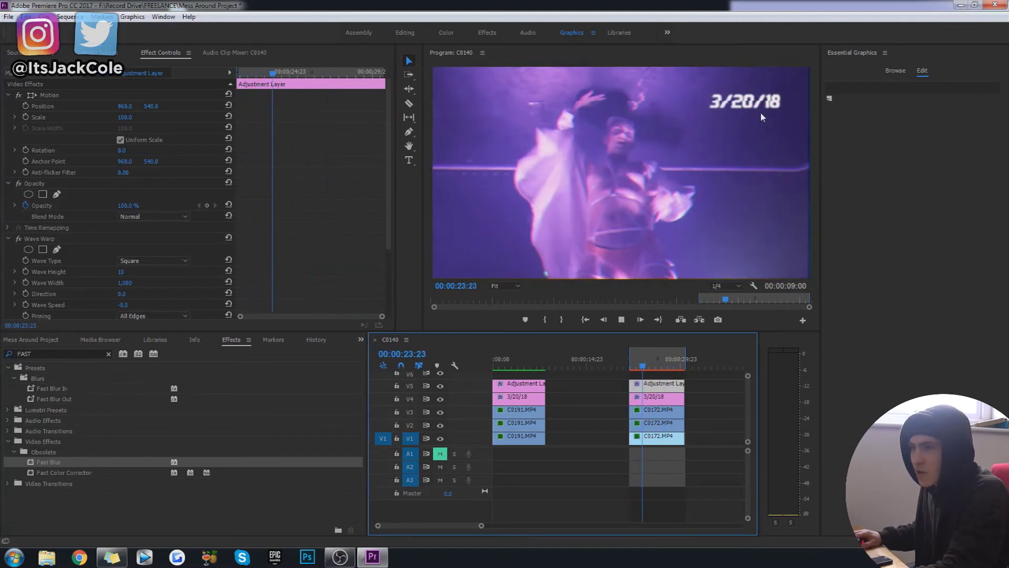
key("space")
Set the adjustment layer's Wave Speed to -0.1, play the C0172.MP4 stack from its start and save the project.
left_click(123, 305)
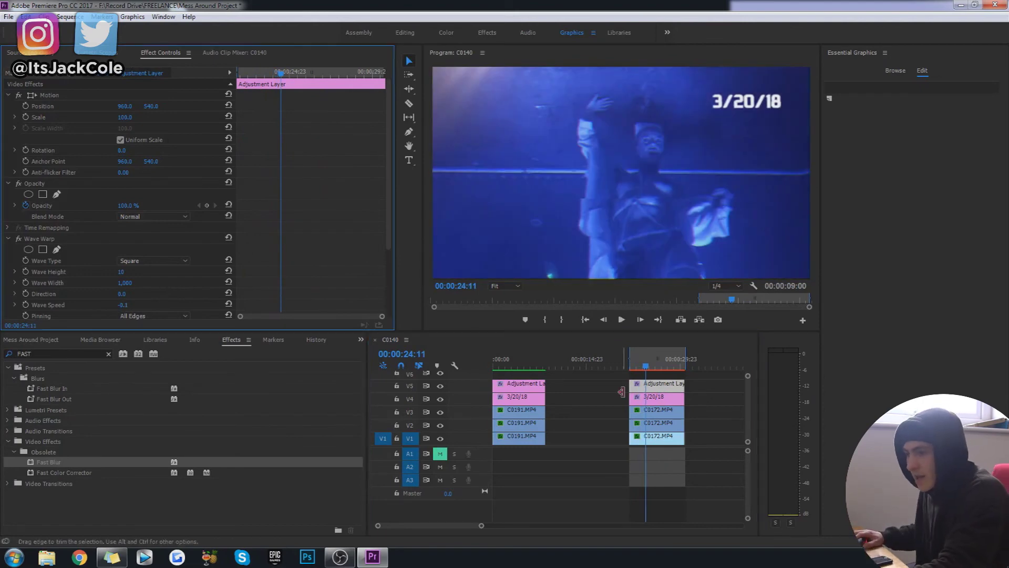
left_click(631, 360)
key("space")
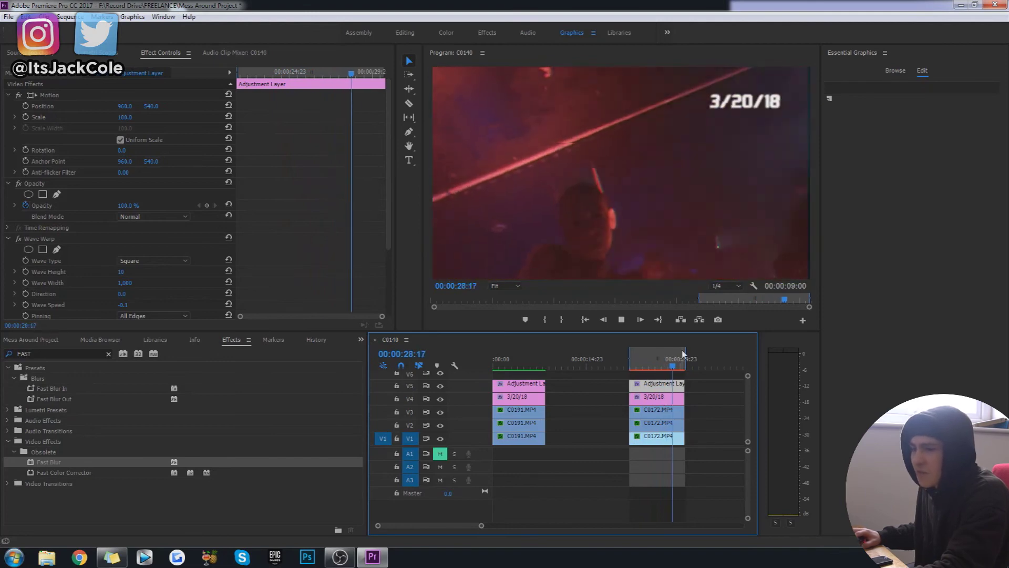
left_click(632, 371)
key("ctrl+s")
key("space")
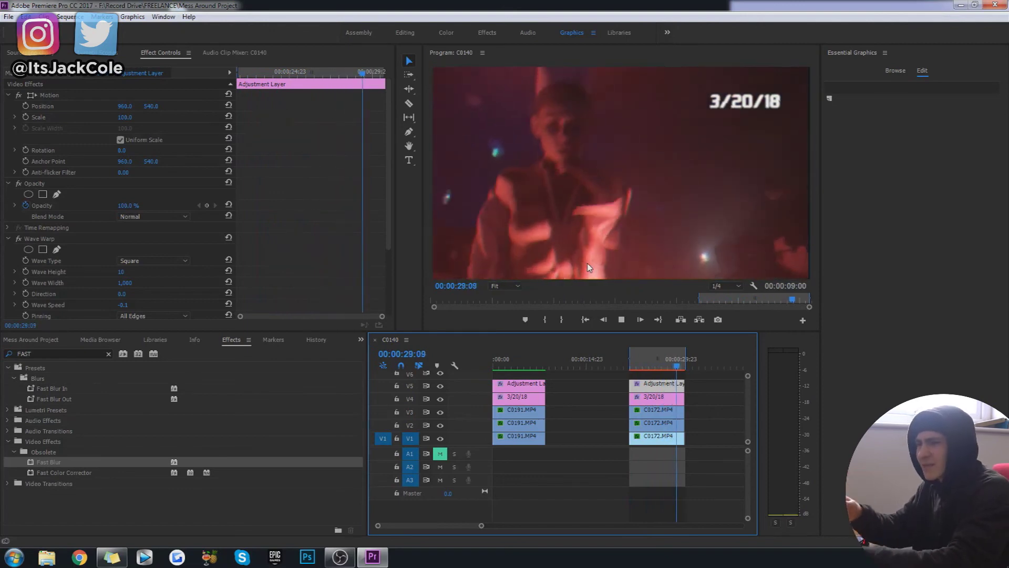
Replay the C0172.MP4 stack from its start to review the complete VHS look.
key("Up")
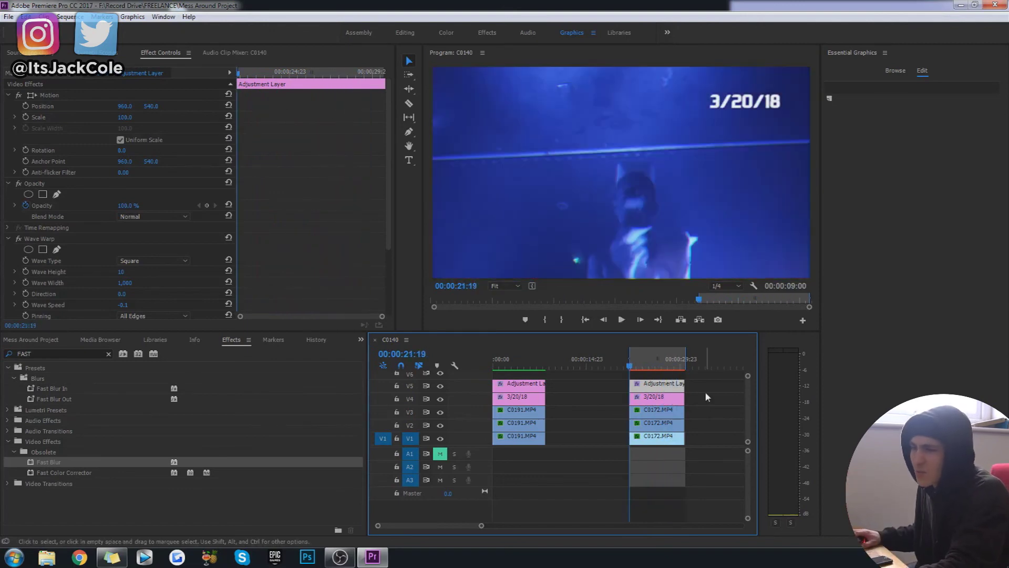
left_click(699, 384)
key("space")
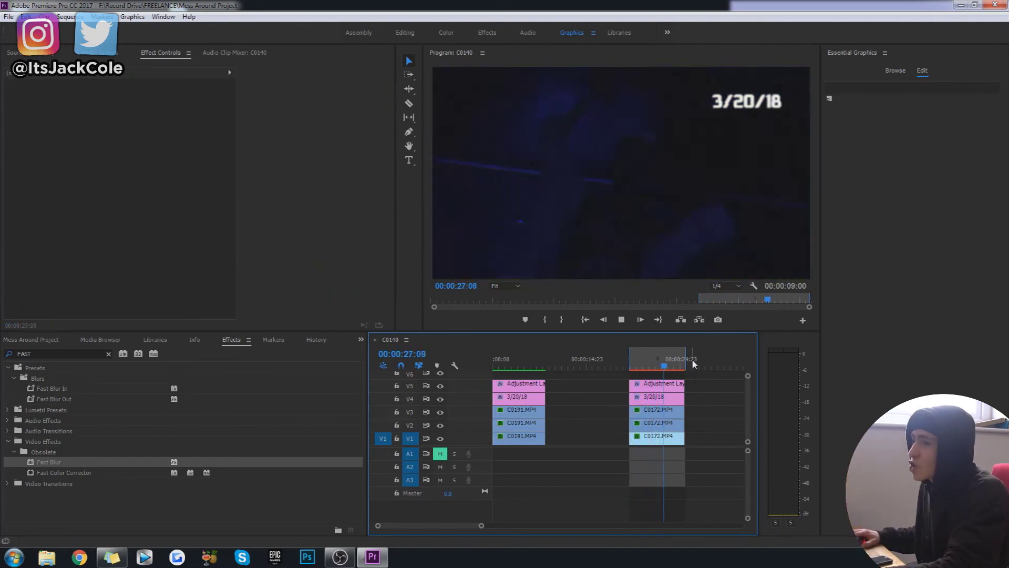
key("space")
key("d")
Play the C0191.MP4 stack from the sequence start and the C0172.MP4 stack from its start to compare their VHS looks.
left_click(635, 368)
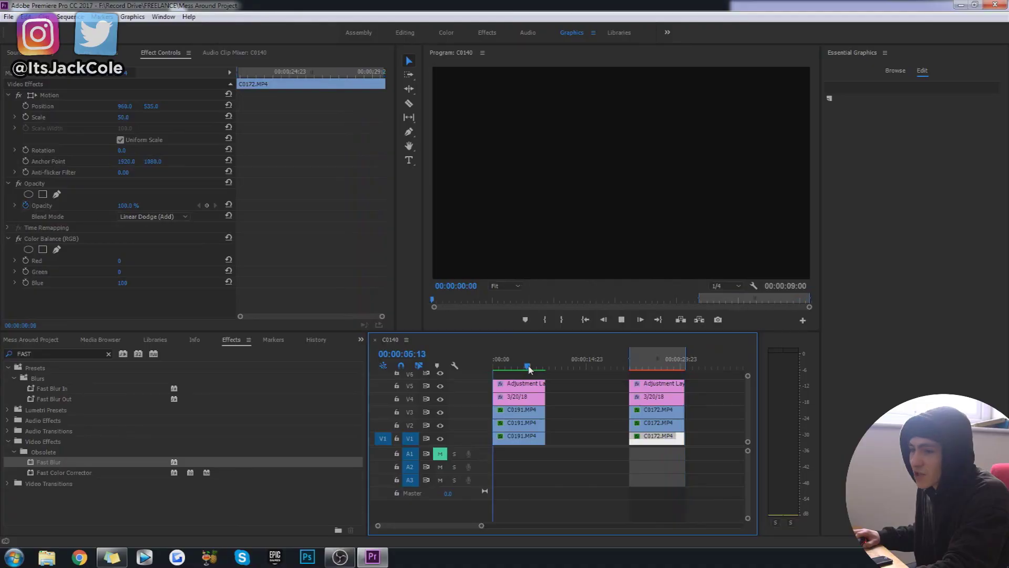
left_click(580, 402)
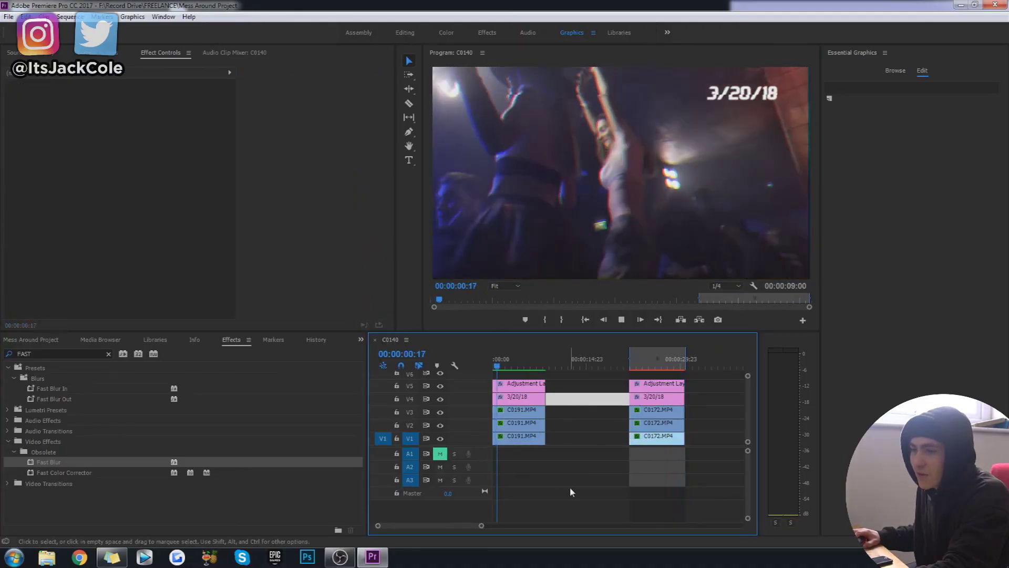
left_click(570, 487)
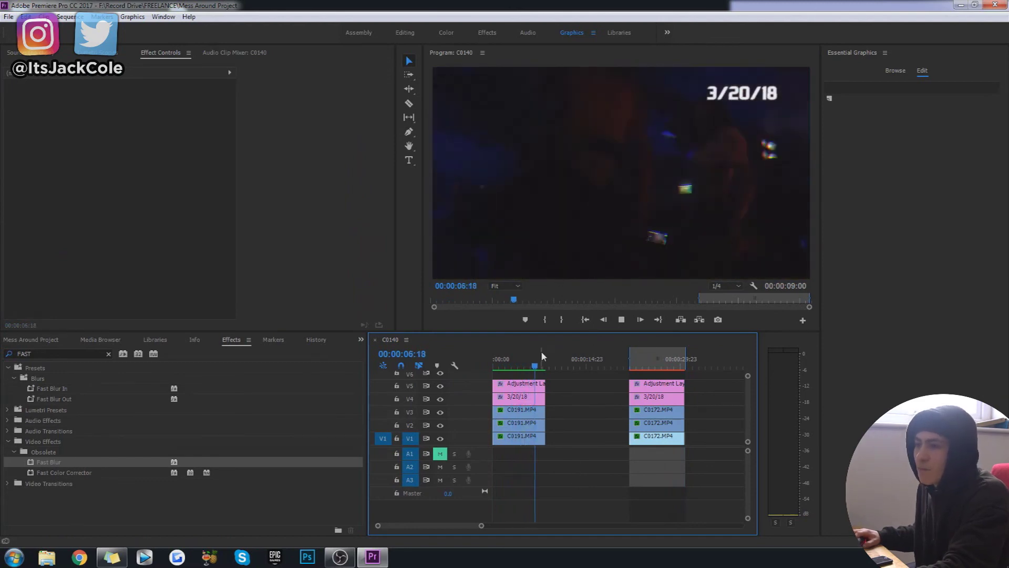
key("Home")
left_click(519, 438)
left_click(631, 363)
key("space")
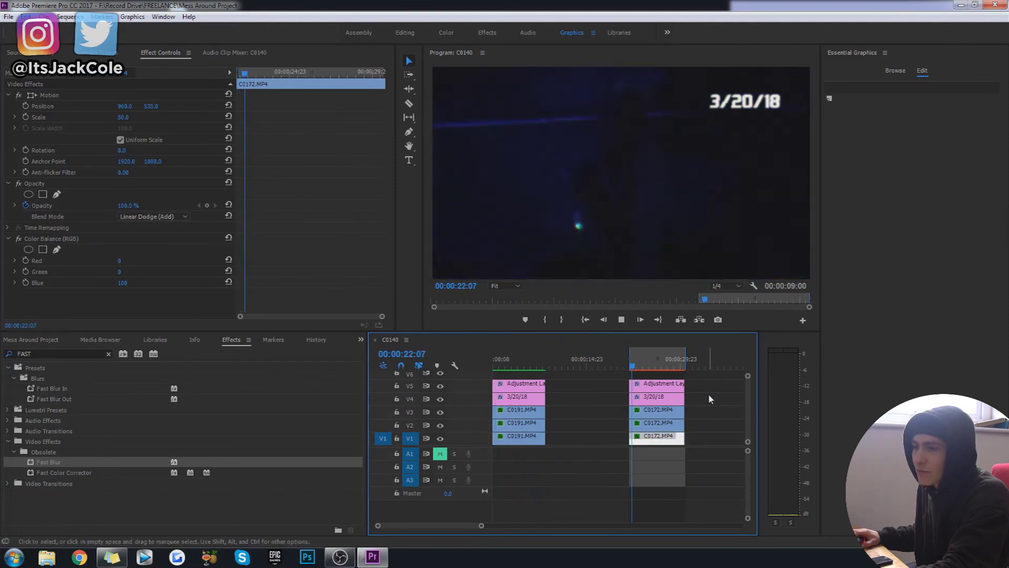